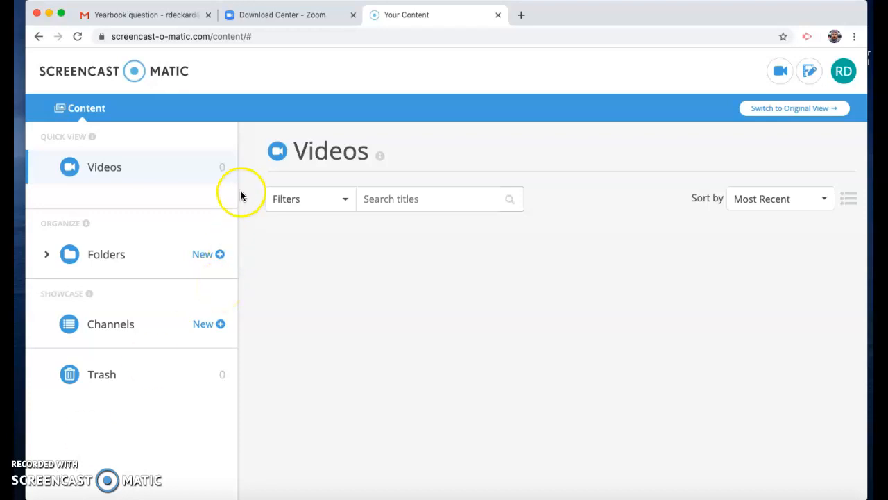
Look through the Zoom Download Center's options, from the meetings client to the browser extensions and mobile apps.
{"action": "left_click", "coordinate": [289, 17]}
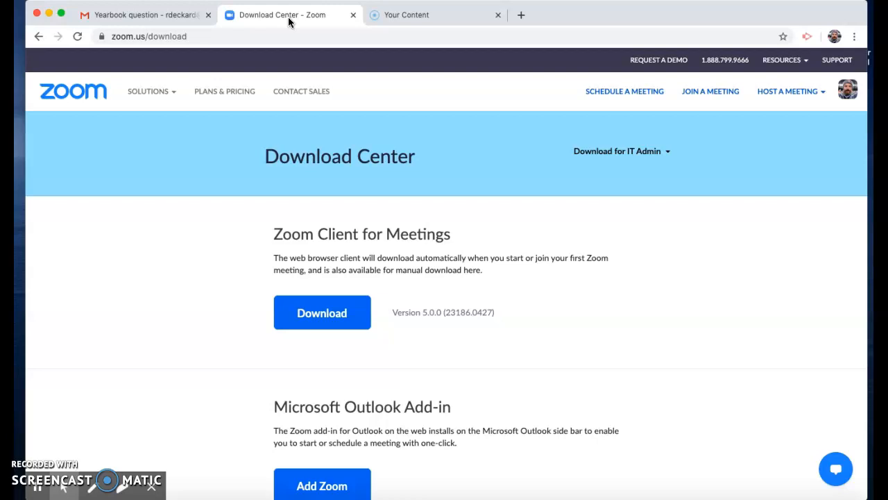
{"action": "left_click", "coordinate": [243, 350]}
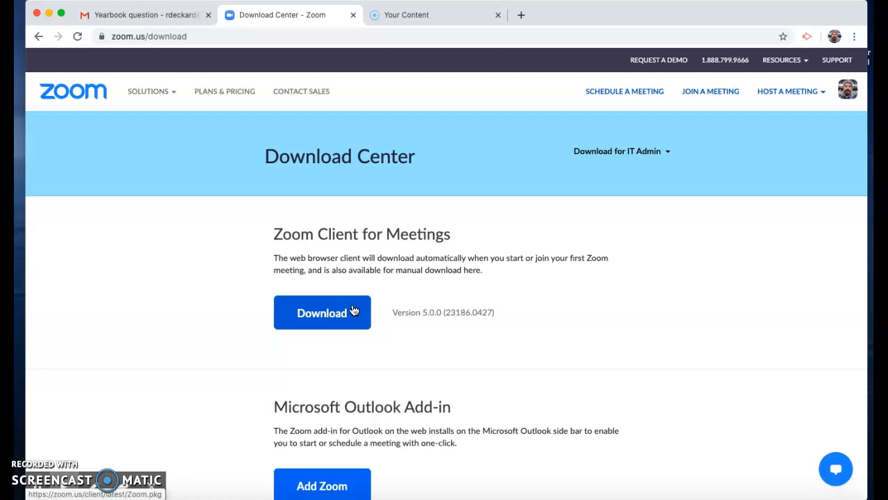
{"action": "scroll", "coordinate": [352, 310], "scroll_direction": "down", "scroll_amount": 6}
{"action": "left_click", "coordinate": [373, 264]}
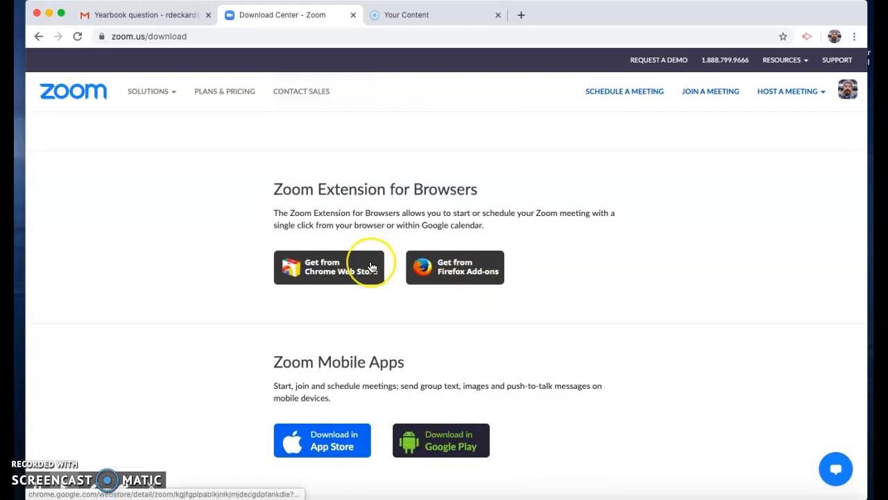
{"action": "scroll", "coordinate": [373, 262], "scroll_direction": "up", "scroll_amount": 3}
{"action": "scroll", "coordinate": [372, 266], "scroll_direction": "up", "scroll_amount": 5}
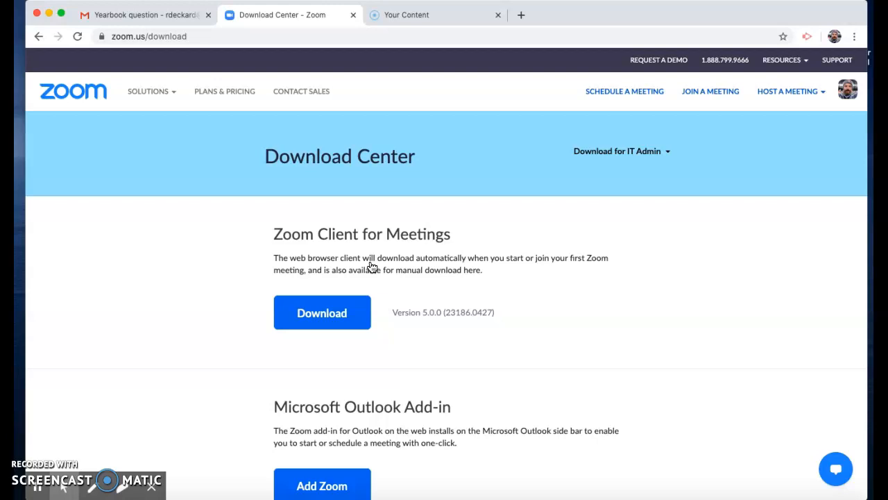
Download the Zoom Client for Meetings and open its installer package, closing the installer without continuing.
{"action": "left_click", "coordinate": [330, 309]}
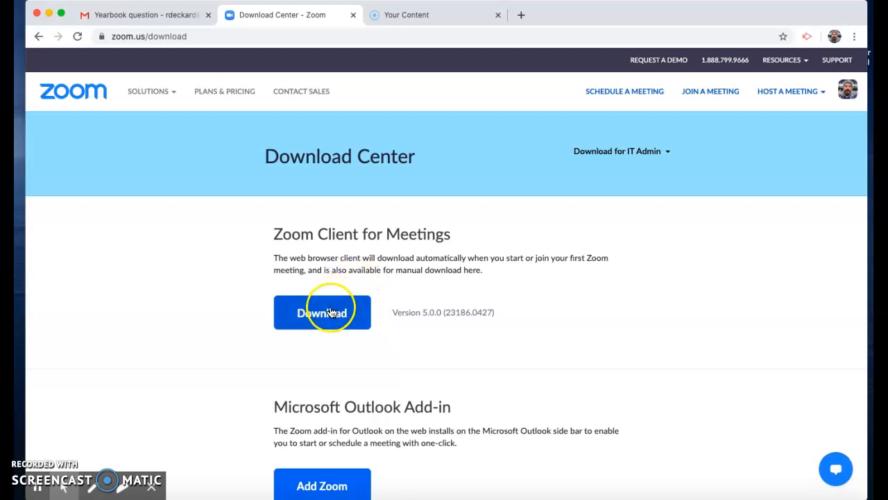
{"action": "left_click", "coordinate": [331, 312]}
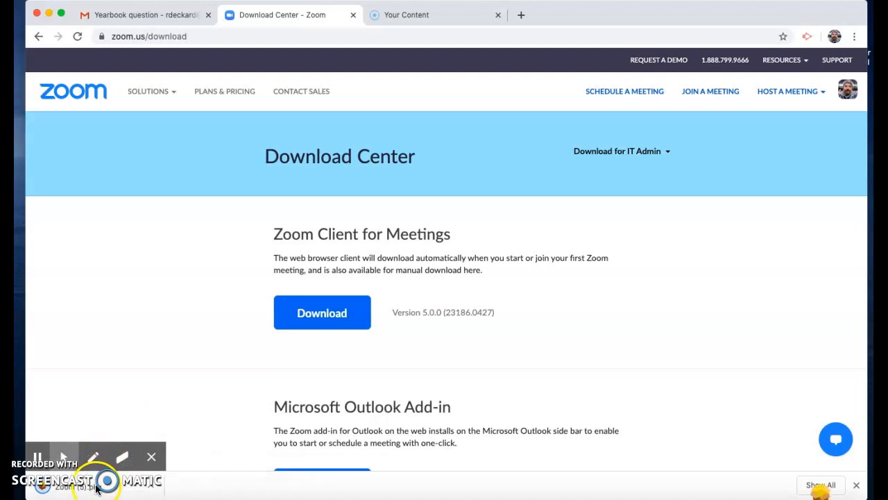
{"action": "left_click", "coordinate": [95, 487]}
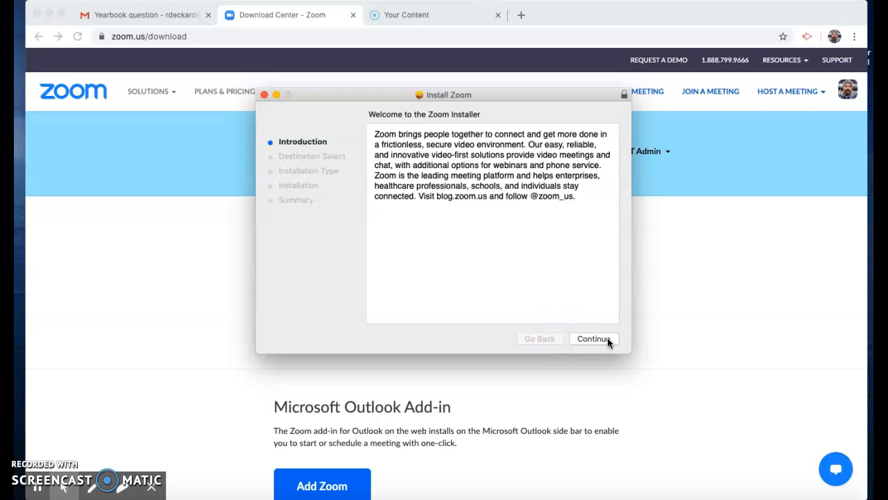
{"action": "left_click", "coordinate": [264, 95]}
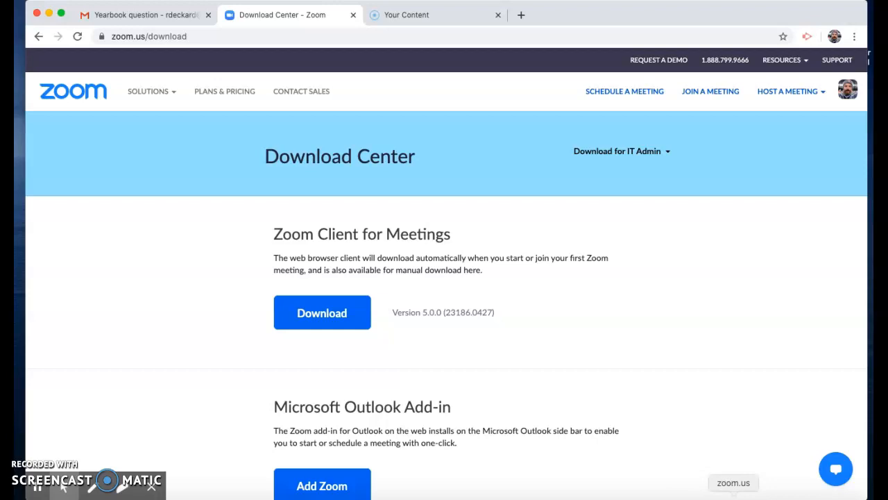
Switch to the Zoom desktop app and sign in with Google using the Boston Public Schools account.
{"action": "left_click", "coordinate": [733, 498]}
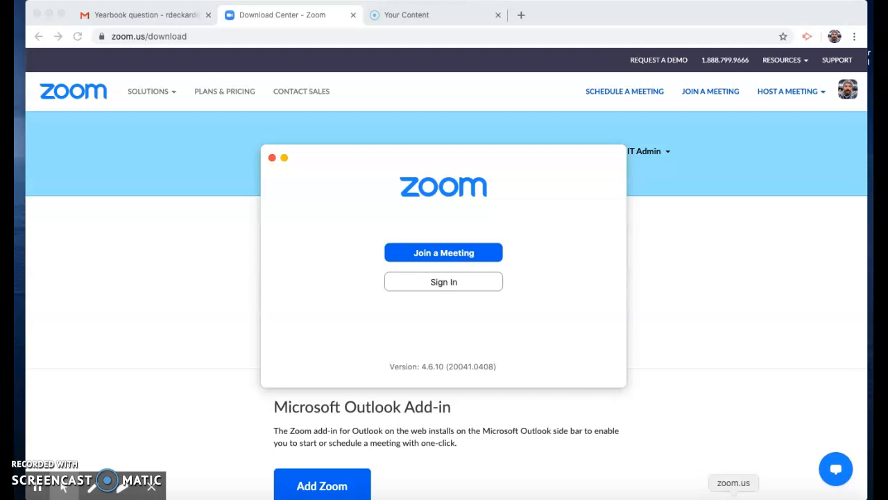
{"action": "left_click", "coordinate": [479, 281]}
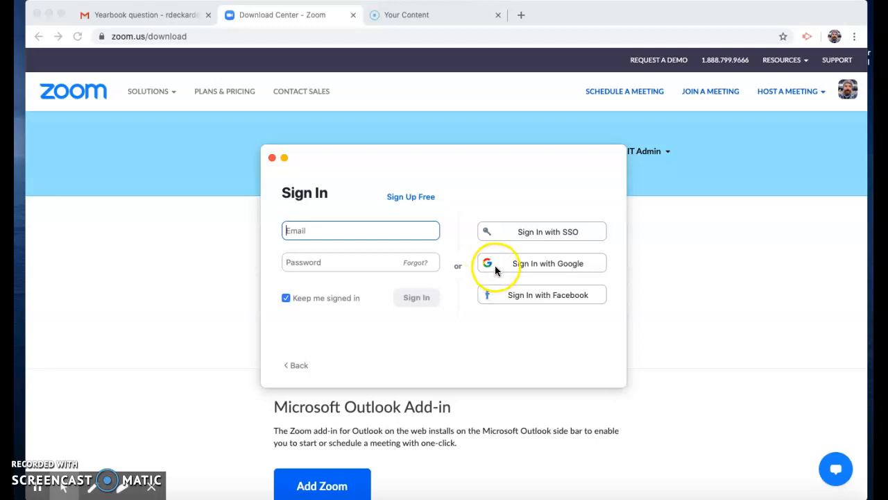
{"action": "left_click", "coordinate": [494, 270]}
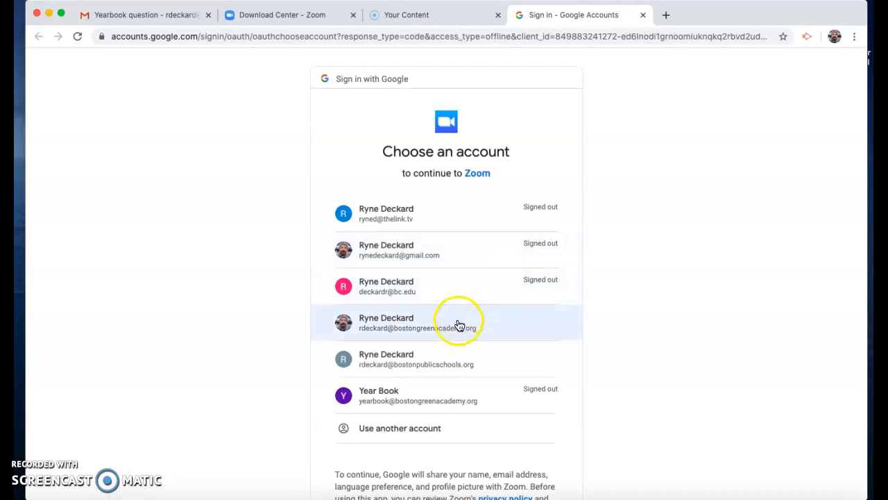
{"action": "left_click", "coordinate": [456, 349]}
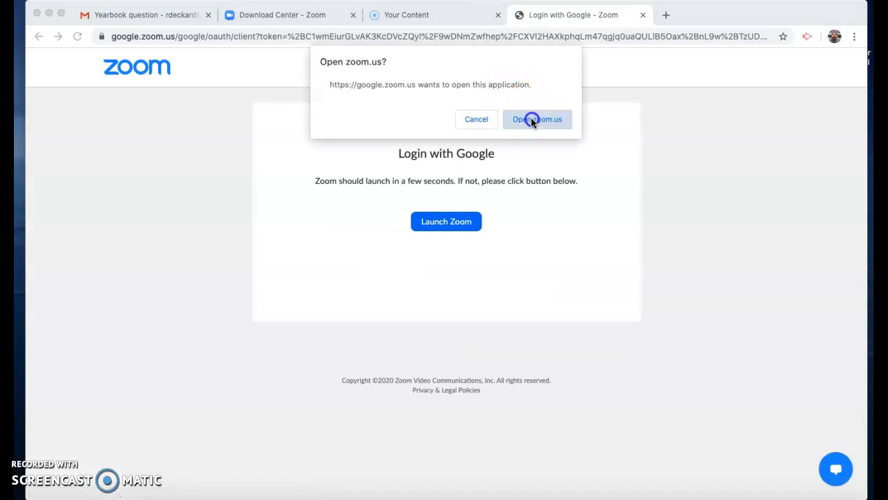
{"action": "left_click", "coordinate": [533, 120]}
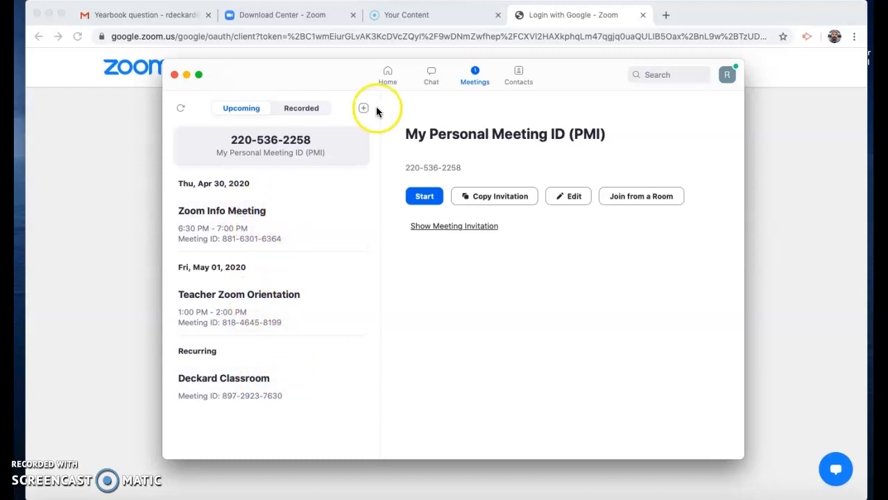
Start a new instant meeting from Zoom's home view and join it with computer audio.
{"action": "left_click", "coordinate": [387, 73]}
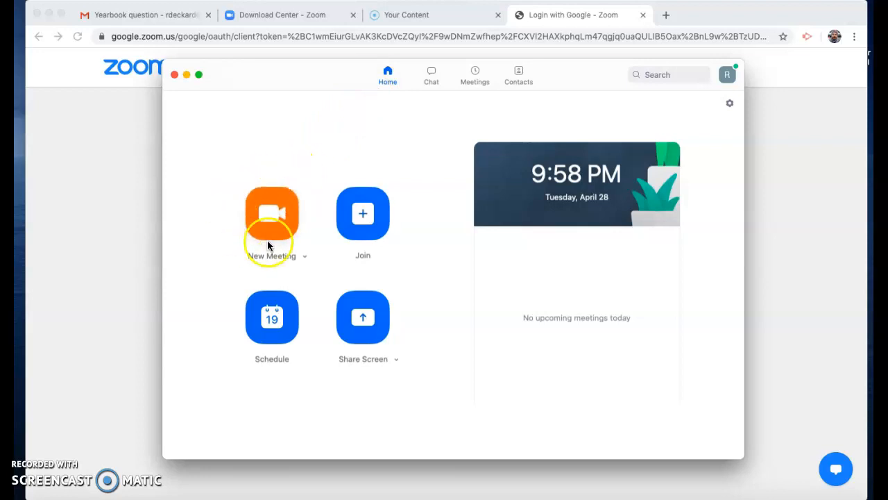
{"action": "left_click", "coordinate": [275, 192]}
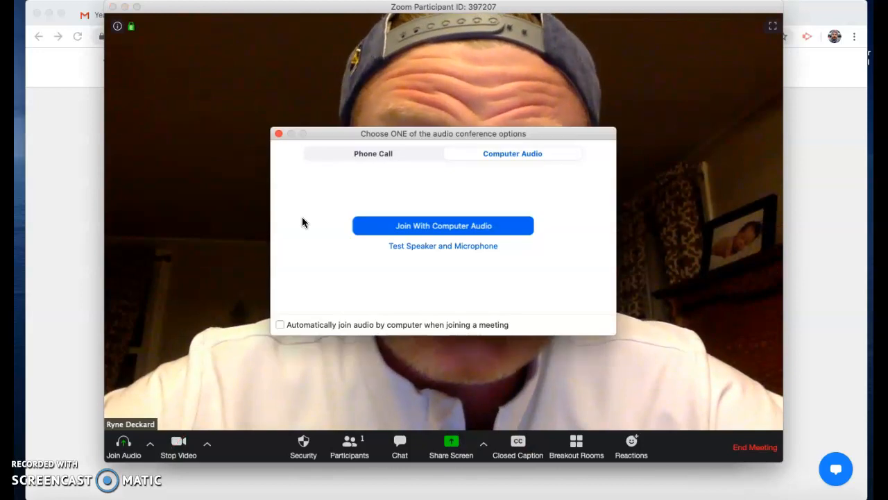
{"action": "left_click", "coordinate": [360, 227]}
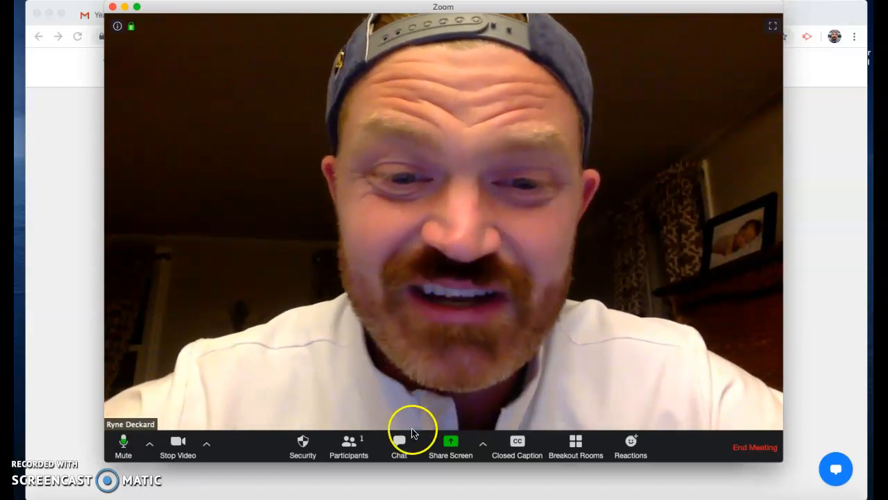
Check the contact and email options for inviting participants to the meeting, and end the meeting for all.
{"action": "left_click", "coordinate": [354, 450]}
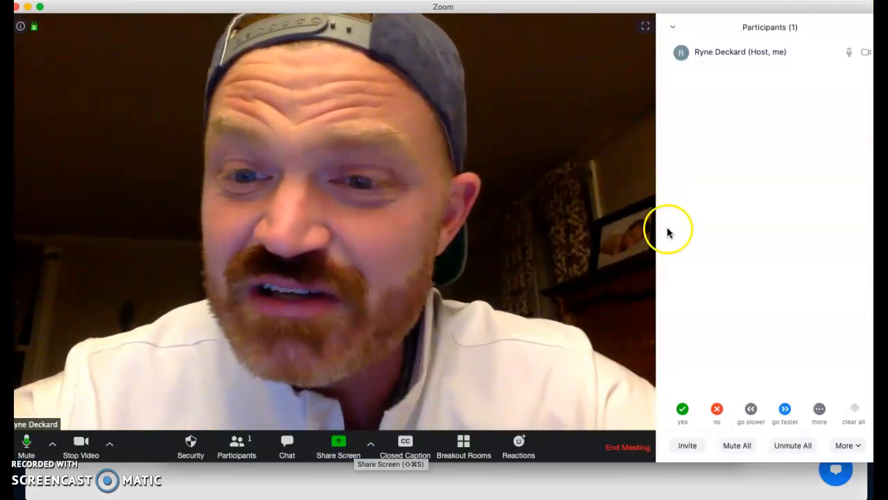
{"action": "left_click", "coordinate": [687, 445]}
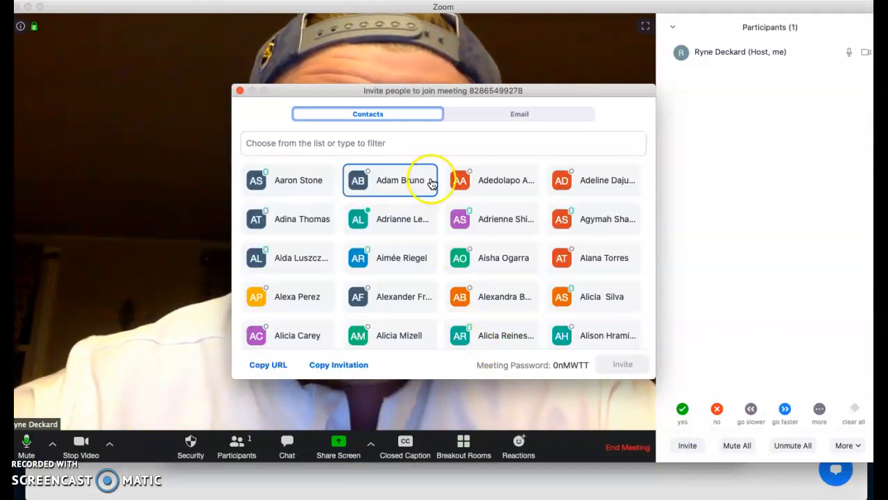
{"action": "left_click", "coordinate": [503, 115]}
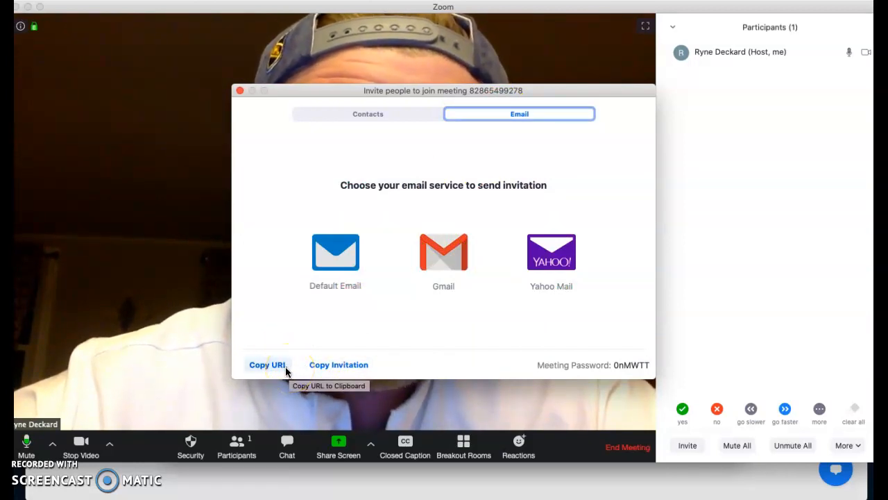
{"action": "left_click", "coordinate": [240, 91]}
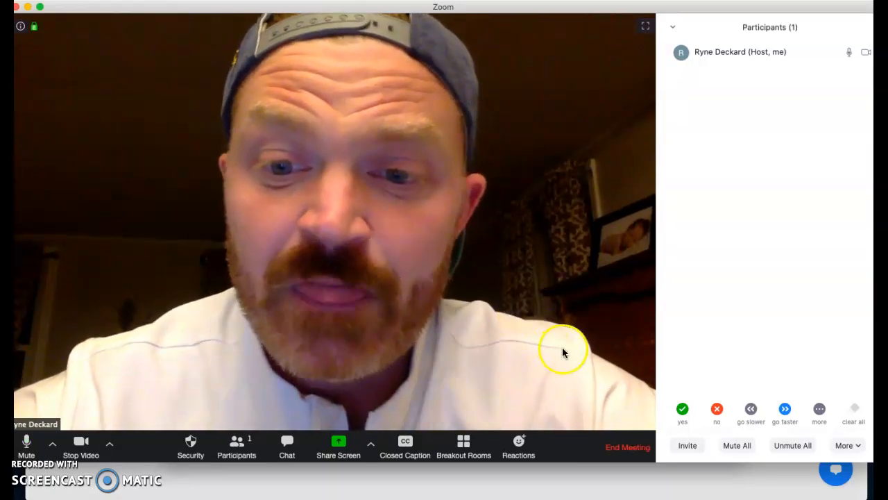
{"action": "left_click", "coordinate": [613, 445]}
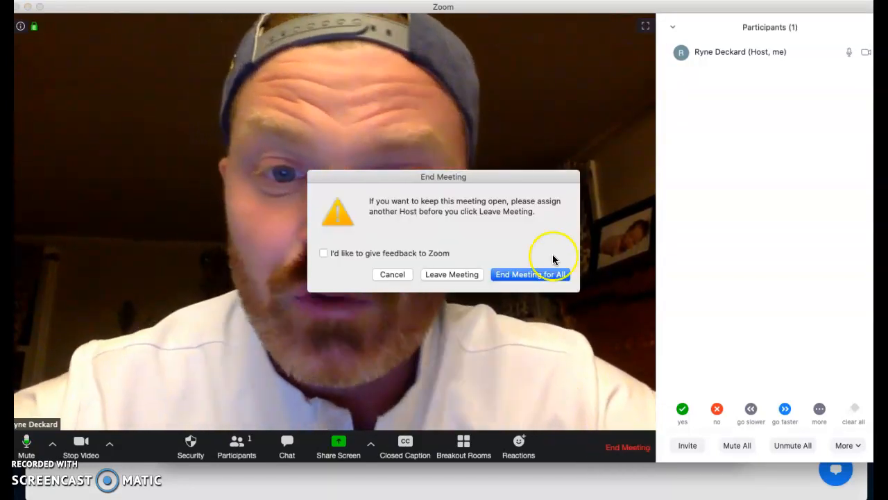
{"action": "left_click", "coordinate": [532, 273]}
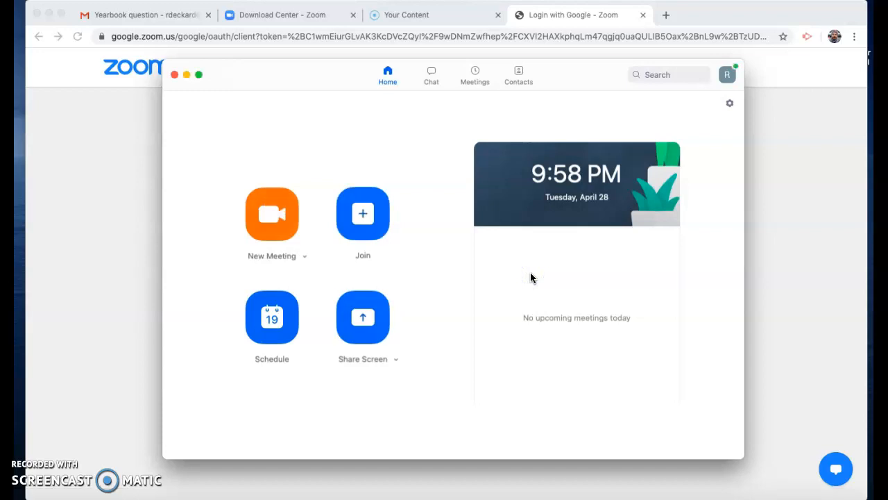
Start scheduling a meeting and set its topic to the host's surname followed by "'s Classroom 2".
{"action": "left_click", "coordinate": [273, 305]}
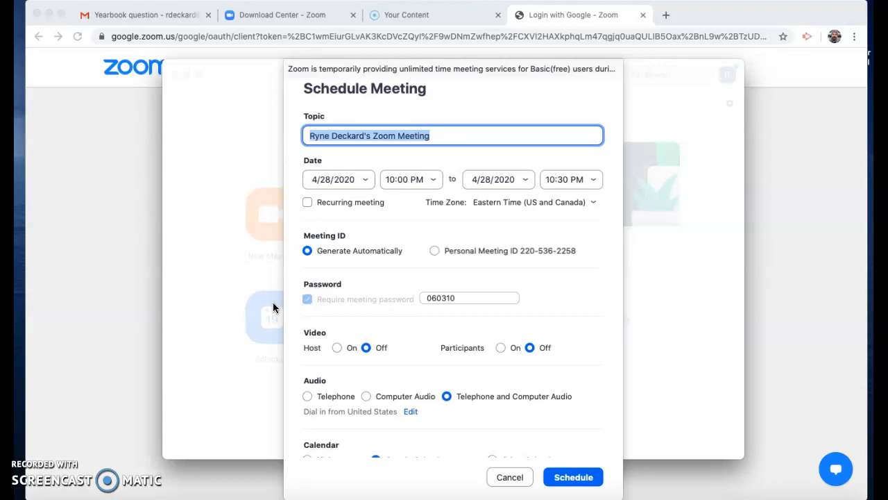
{"action": "type", "text": "Deckard"}
{"action": "type", "text": "'s Class"}
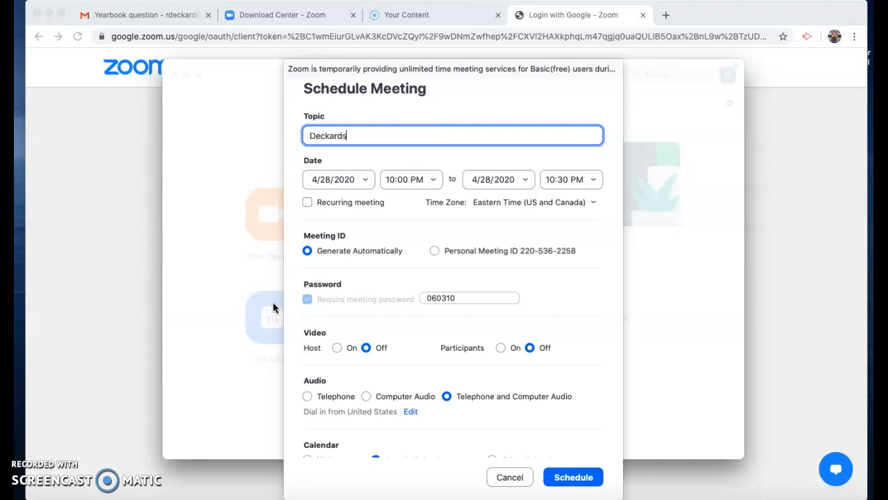
{"action": "type", "text": "room 2"}
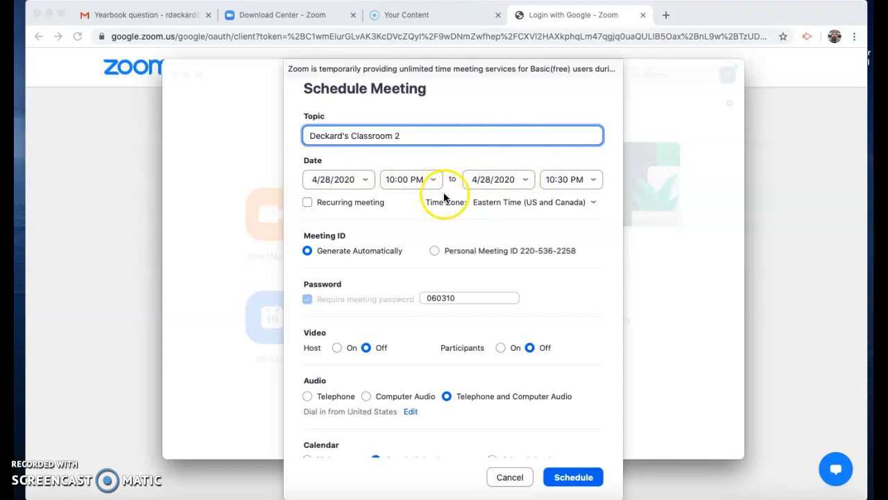
Make the scheduled meeting recurring, try the Personal Meeting ID option, and set the Meeting ID back to Generate Automatically.
{"action": "left_click", "coordinate": [307, 202]}
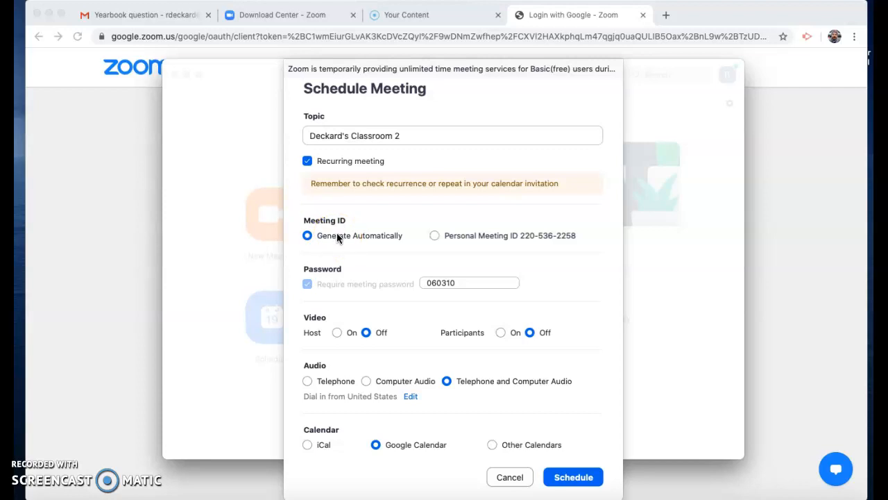
{"action": "left_click", "coordinate": [435, 236]}
{"action": "left_click", "coordinate": [308, 236]}
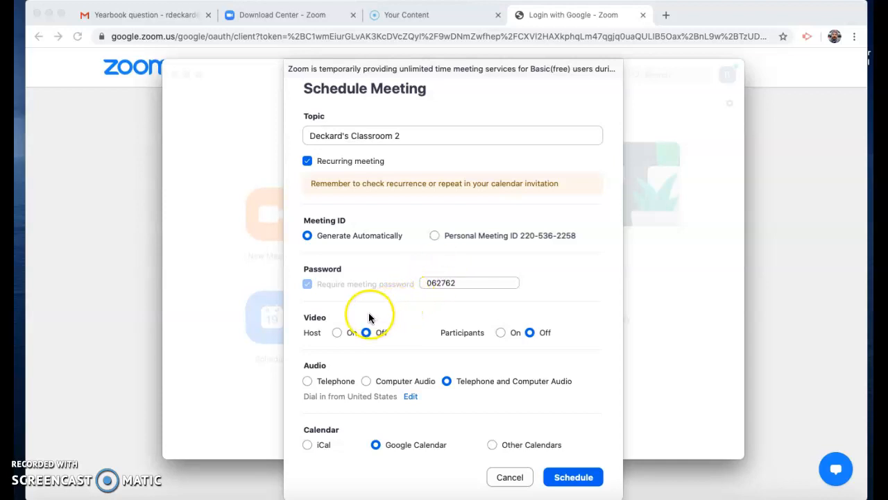
Expand the advanced options and schedule the meeting with Google Calendar, closing the calendar event page without saving it.
{"action": "scroll", "coordinate": [350, 312], "scroll_direction": "down", "scroll_amount": 1}
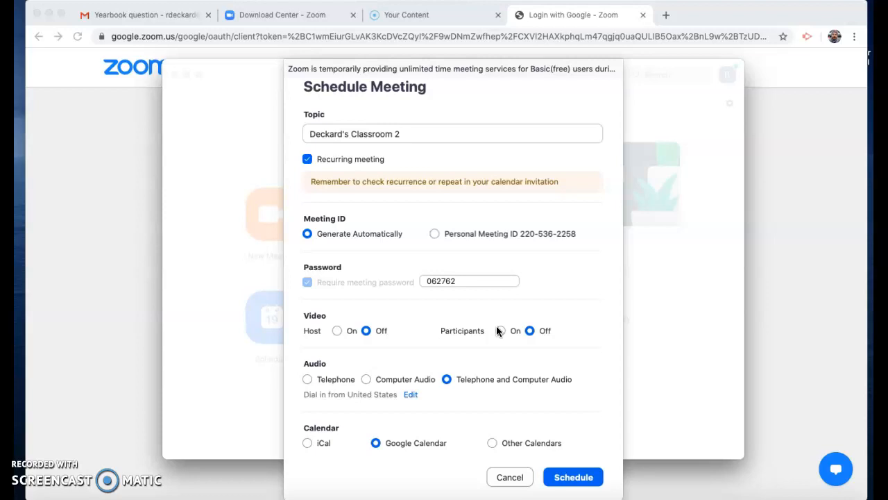
{"action": "left_click", "coordinate": [482, 357]}
{"action": "scroll", "coordinate": [484, 358], "scroll_direction": "down", "scroll_amount": 1}
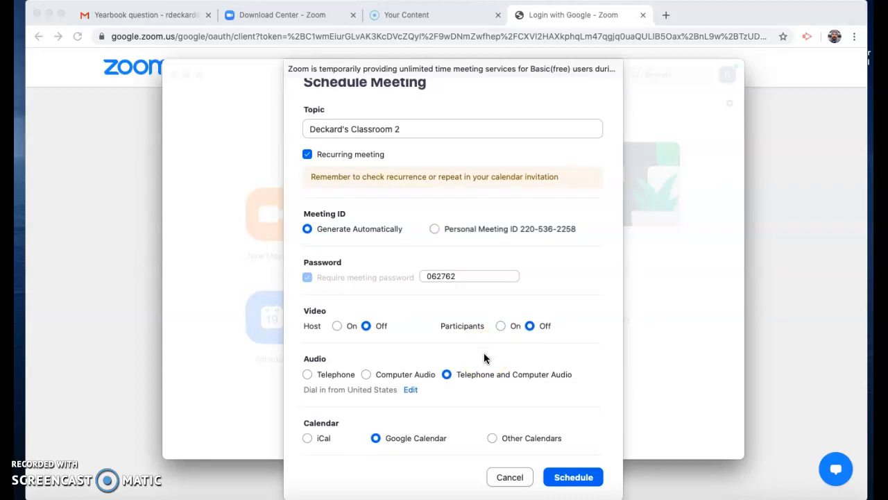
{"action": "left_click", "coordinate": [462, 372]}
{"action": "scroll", "coordinate": [426, 368], "scroll_direction": "down", "scroll_amount": 1}
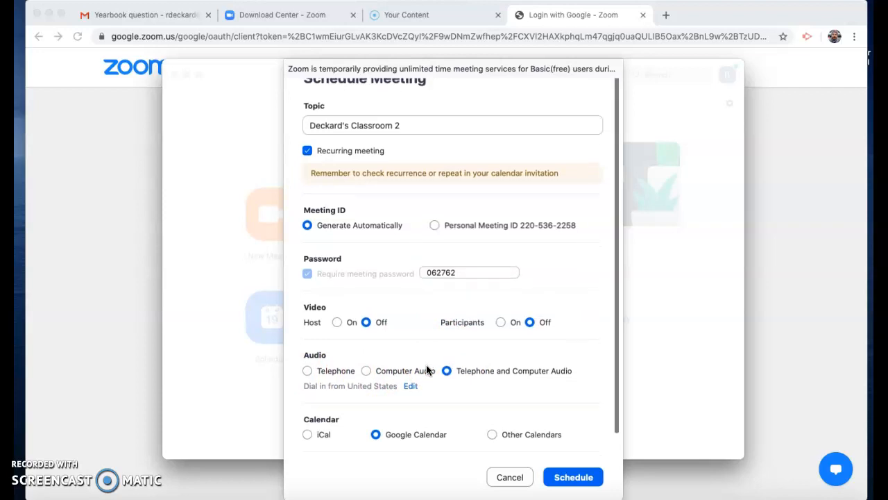
{"action": "scroll", "coordinate": [405, 415], "scroll_direction": "down", "scroll_amount": 3}
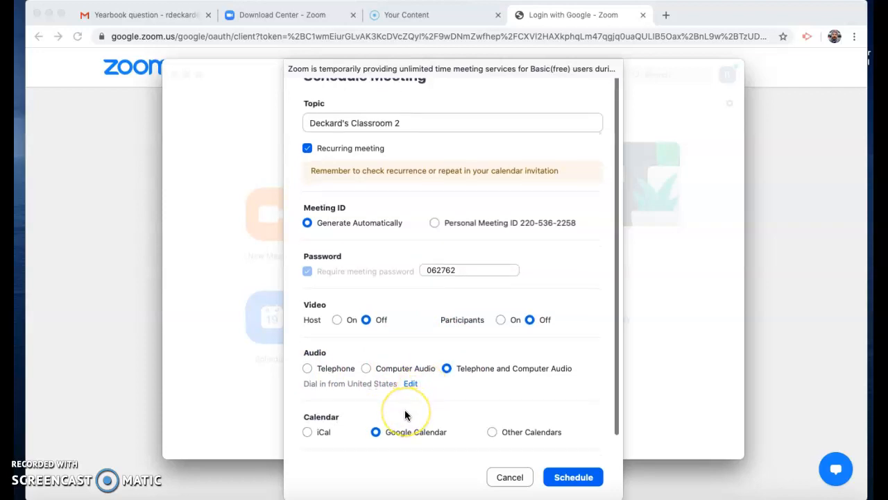
{"action": "scroll", "coordinate": [405, 410], "scroll_direction": "up", "scroll_amount": 1}
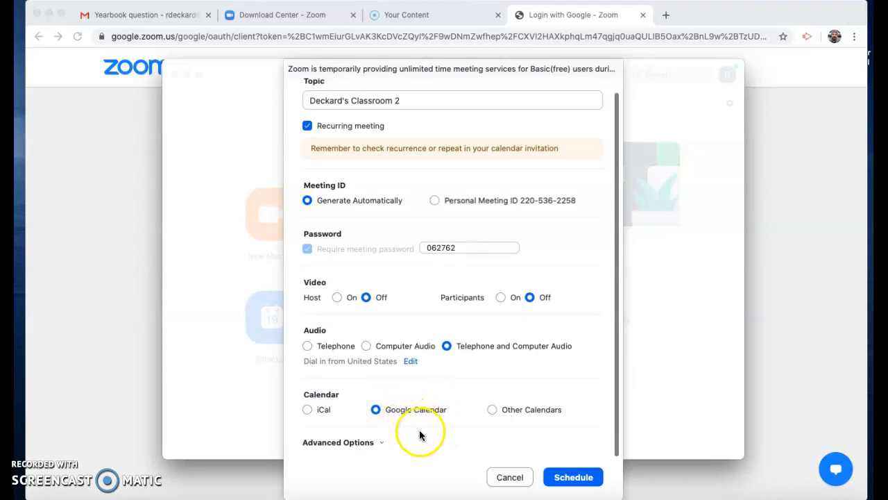
{"action": "left_click", "coordinate": [380, 442]}
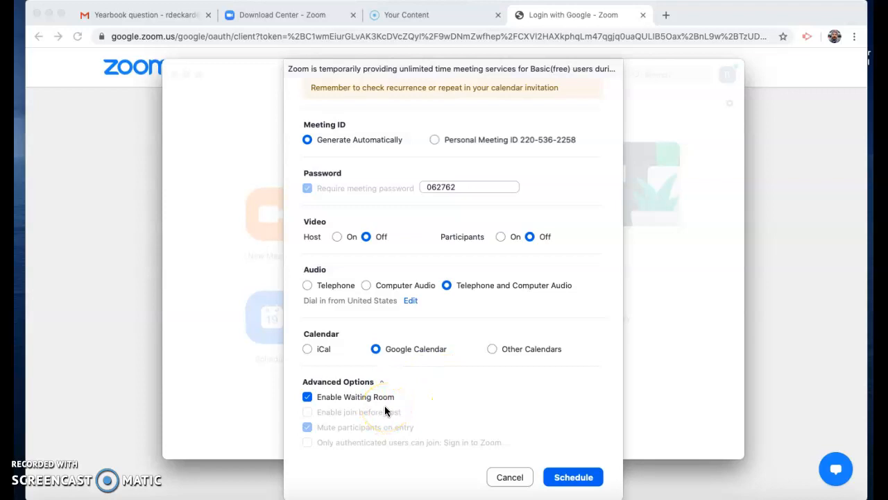
{"action": "left_click", "coordinate": [588, 477]}
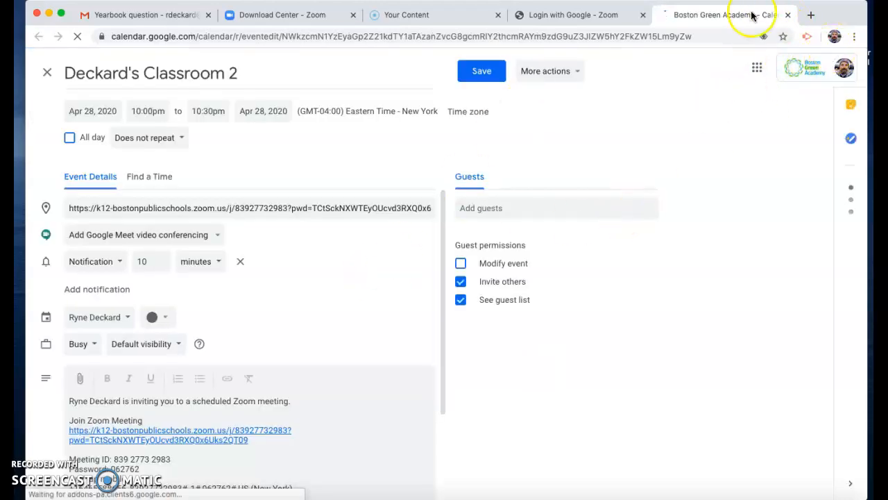
{"action": "left_click", "coordinate": [789, 15]}
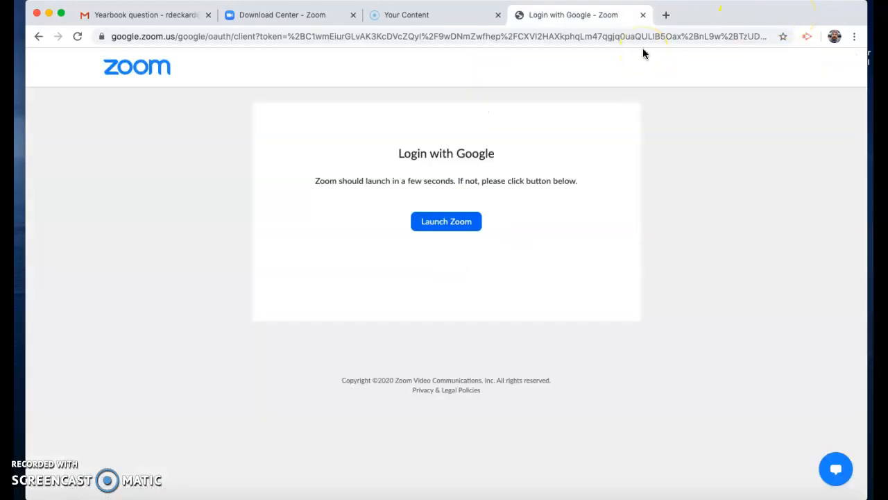
Switch to the Zoom app and start the recurring "Classroom 2" meeting, joining with computer audio and turning the video on.
{"action": "left_click", "coordinate": [733, 497]}
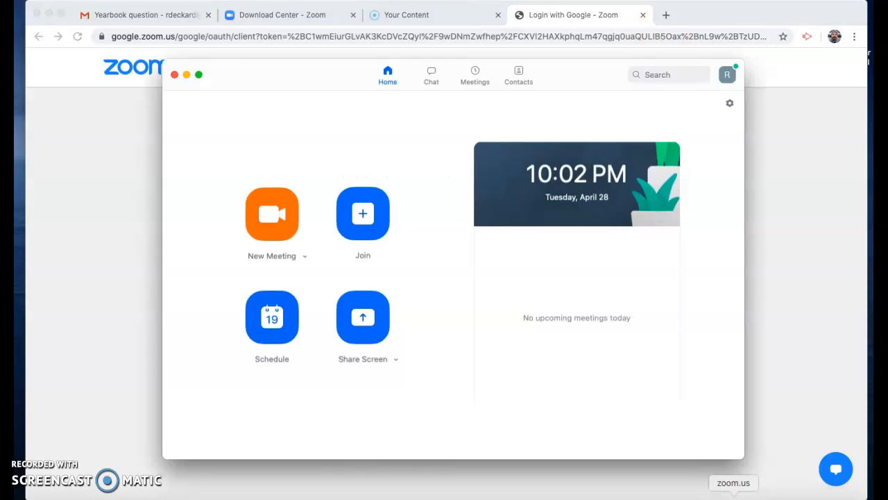
{"action": "left_click", "coordinate": [474, 74]}
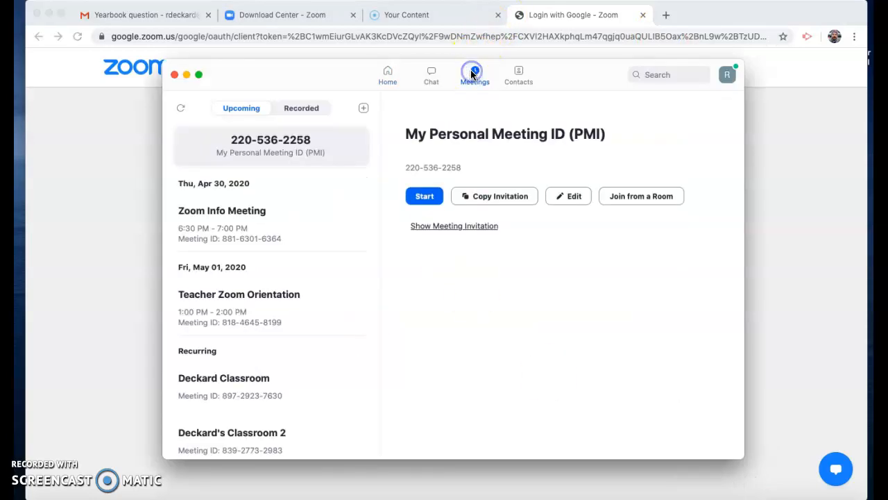
{"action": "scroll", "coordinate": [229, 402], "scroll_direction": "down", "scroll_amount": 1}
{"action": "left_click", "coordinate": [239, 421]}
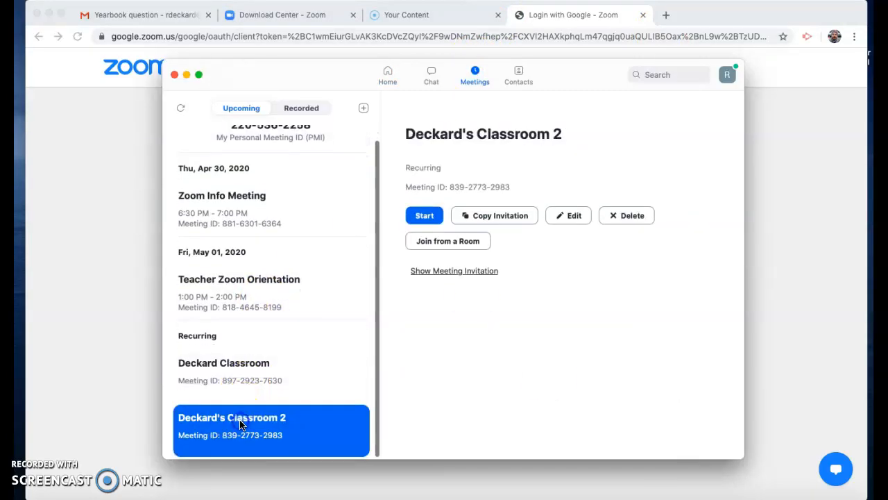
{"action": "left_click", "coordinate": [419, 216]}
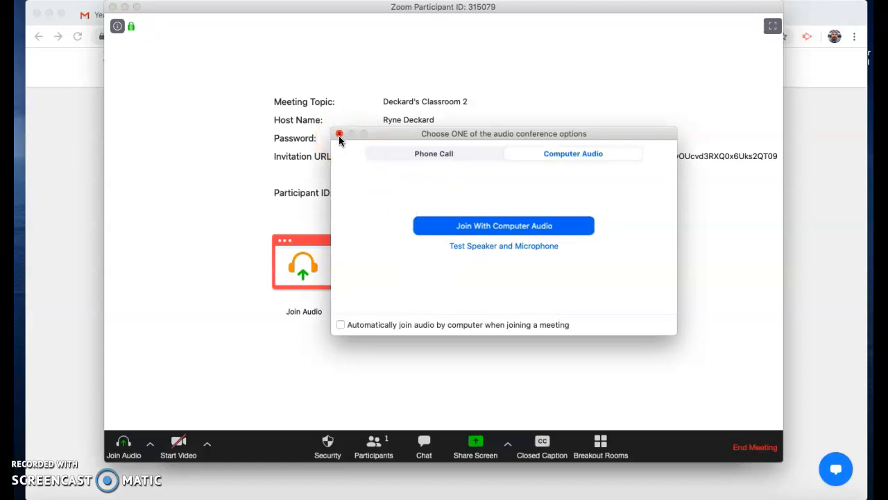
{"action": "left_click", "coordinate": [426, 225]}
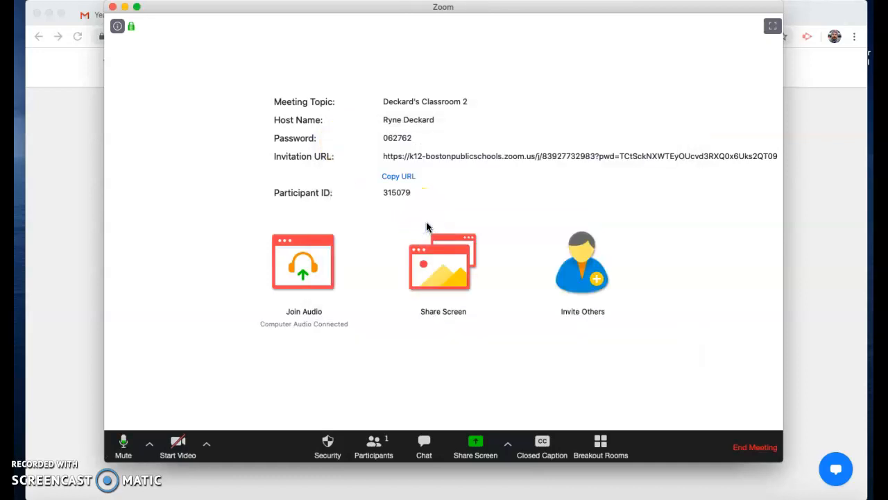
{"action": "left_click", "coordinate": [178, 443]}
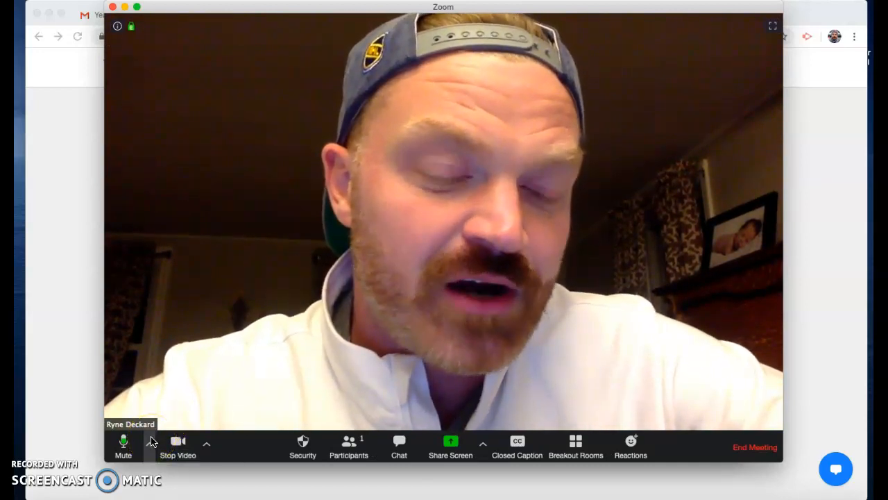
Review the meeting's microphone and speaker choices and its camera and virtual background options.
{"action": "left_click", "coordinate": [152, 441]}
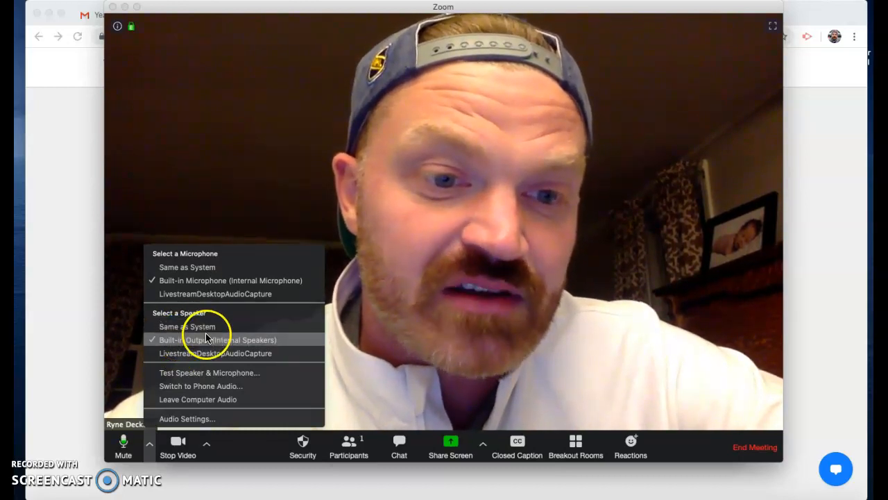
{"action": "left_click", "coordinate": [207, 444]}
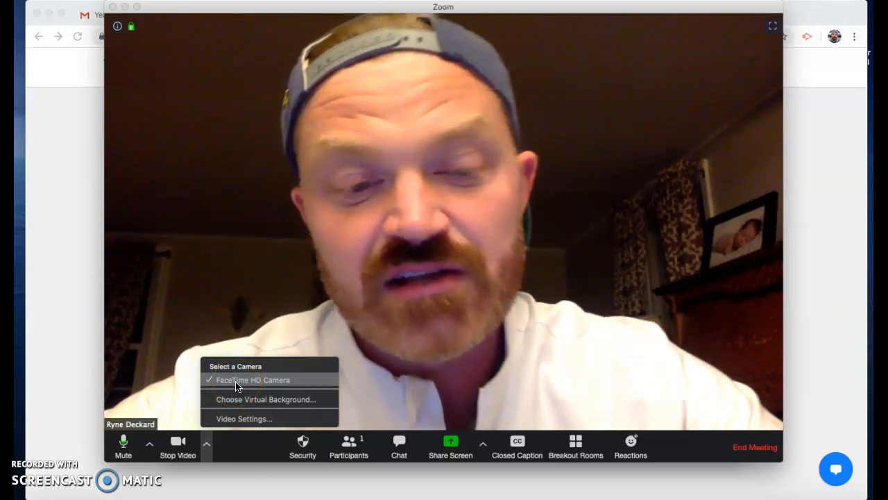
{"action": "left_click", "coordinate": [234, 432]}
{"action": "left_click", "coordinate": [208, 444]}
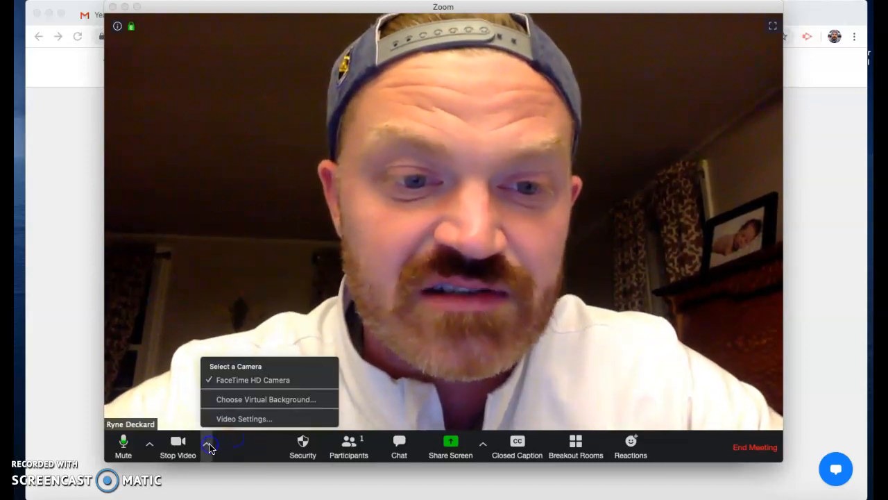
{"action": "left_click", "coordinate": [257, 452]}
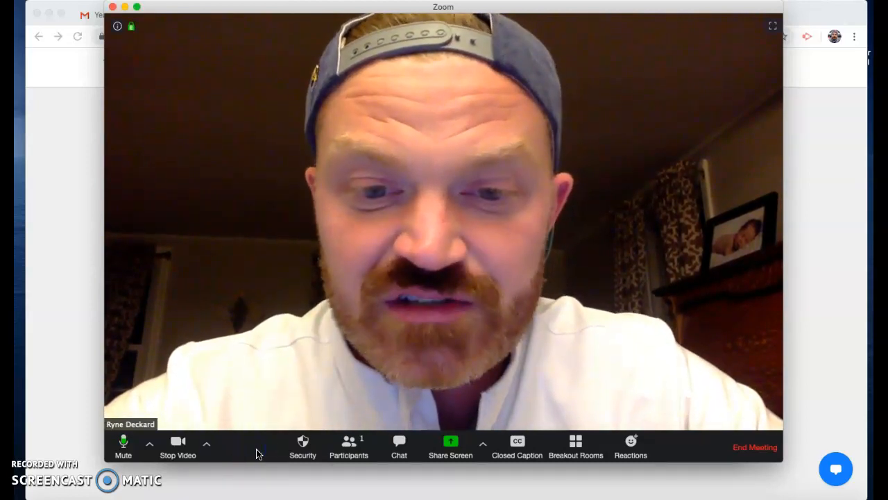
Review the meeting's security options for locking, the waiting room, and participants' screen sharing, chat and renaming.
{"action": "left_click", "coordinate": [305, 444]}
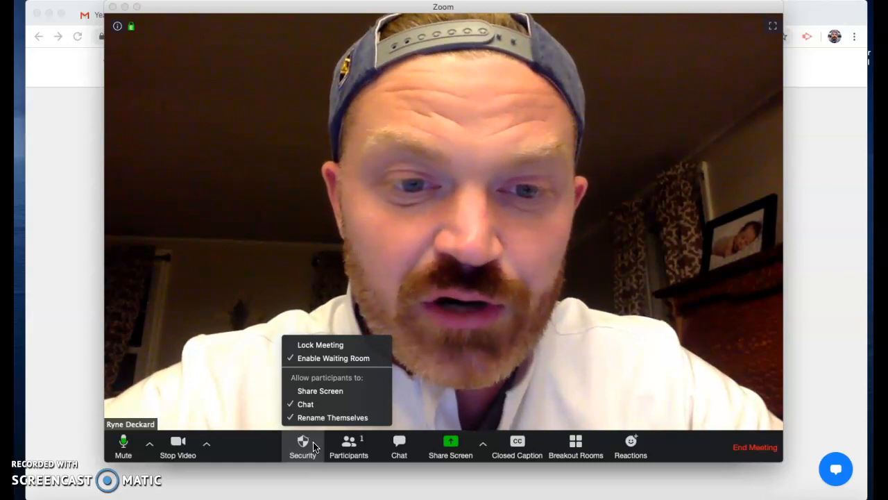
{"action": "left_click", "coordinate": [308, 373]}
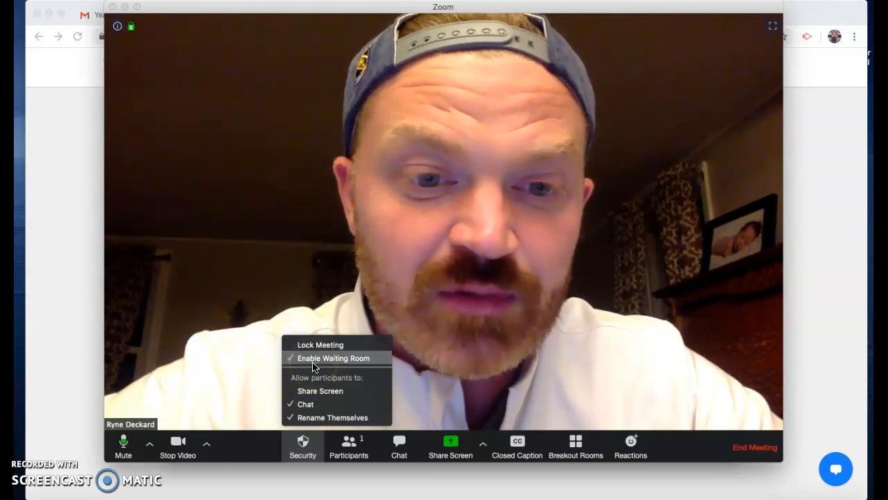
{"action": "left_click", "coordinate": [310, 390]}
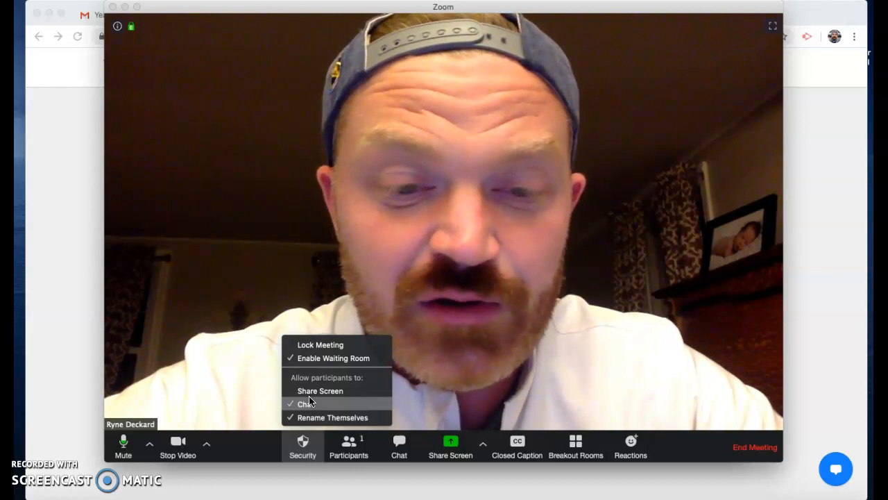
Show the participants list and review its feedback icons, mute controls and additional participant permissions.
{"action": "left_click", "coordinate": [340, 448]}
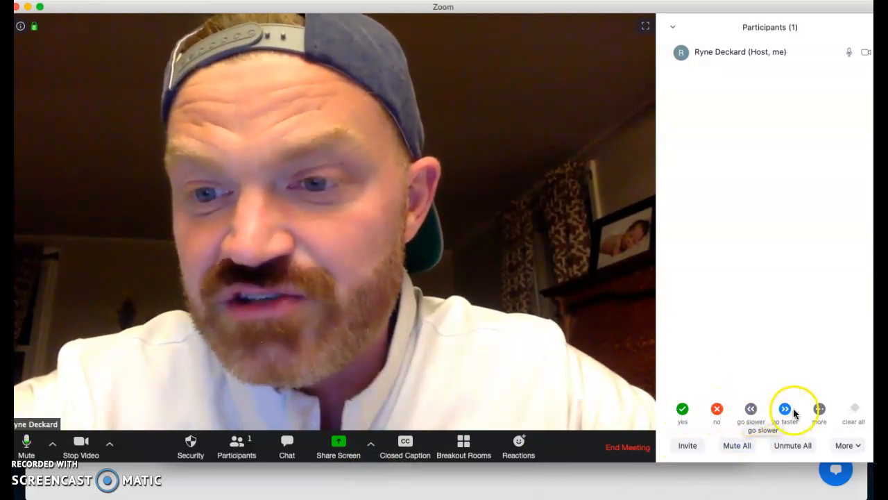
{"action": "left_click", "coordinate": [819, 409]}
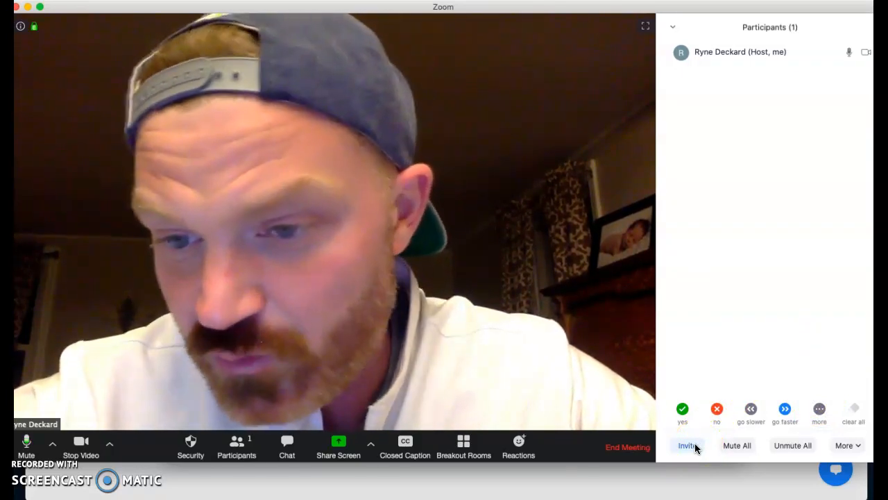
{"action": "left_click", "coordinate": [734, 448]}
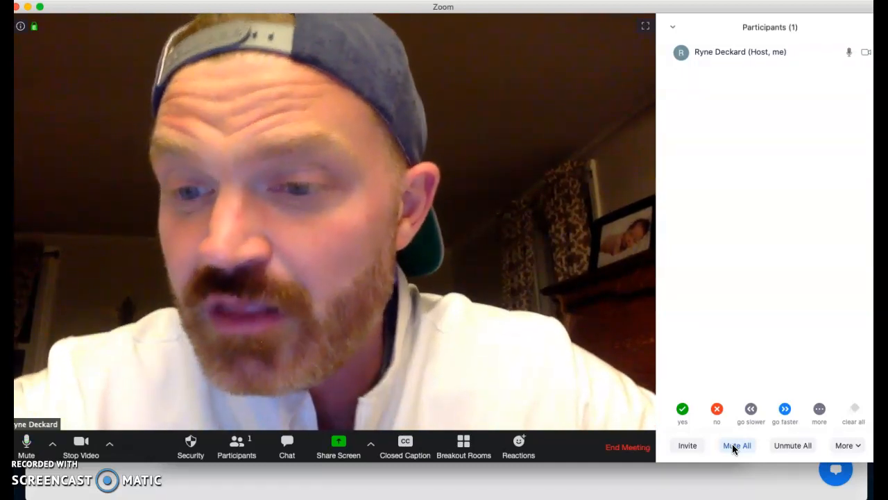
{"action": "left_click", "coordinate": [843, 446]}
{"action": "left_click", "coordinate": [842, 446]}
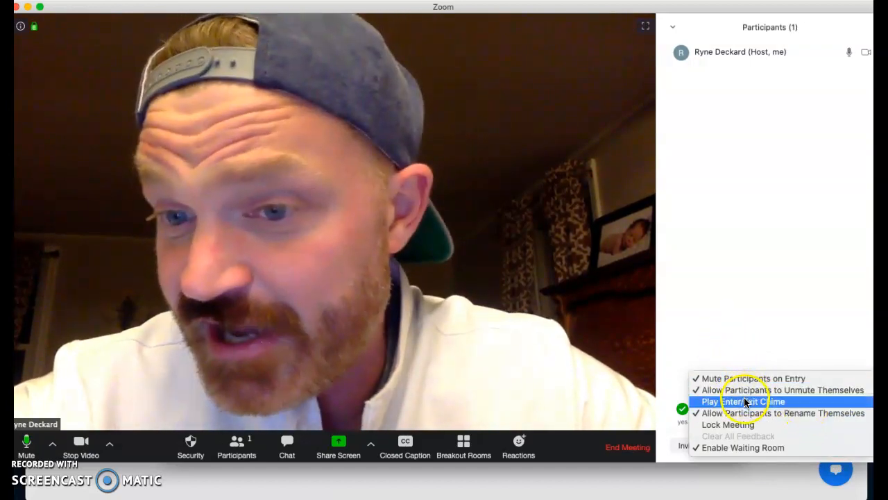
{"action": "left_click", "coordinate": [580, 444]}
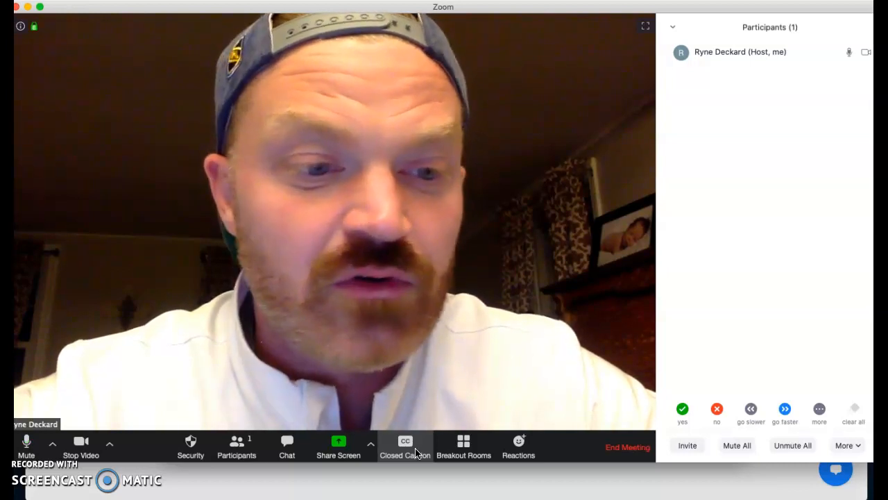
Create 3 breakout rooms with participants assigned automatically.
{"action": "left_click", "coordinate": [464, 446]}
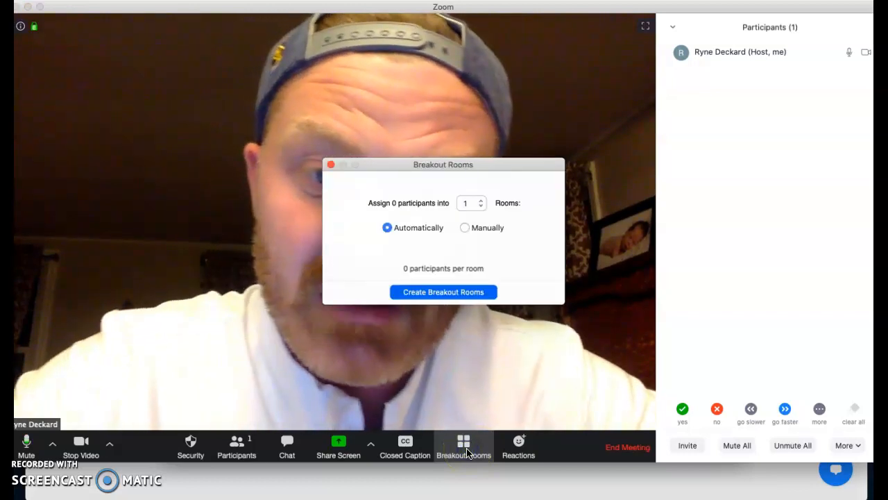
{"action": "left_click", "coordinate": [482, 199]}
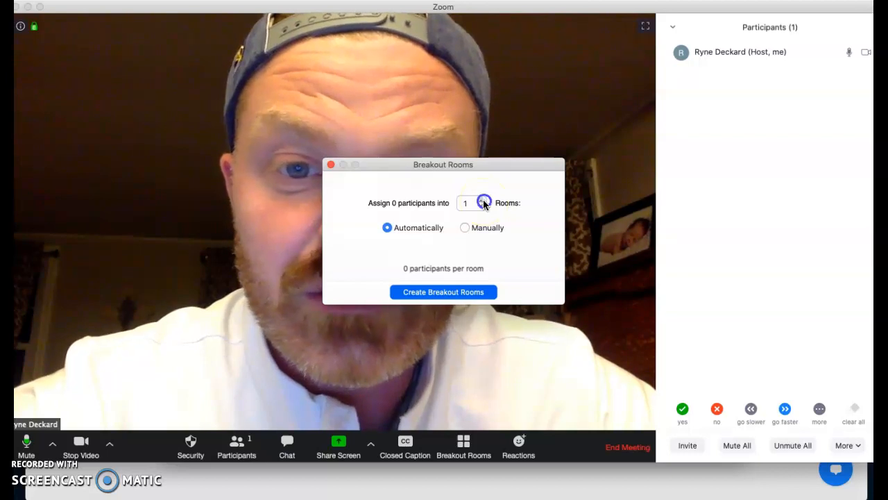
{"action": "left_click", "coordinate": [482, 200]}
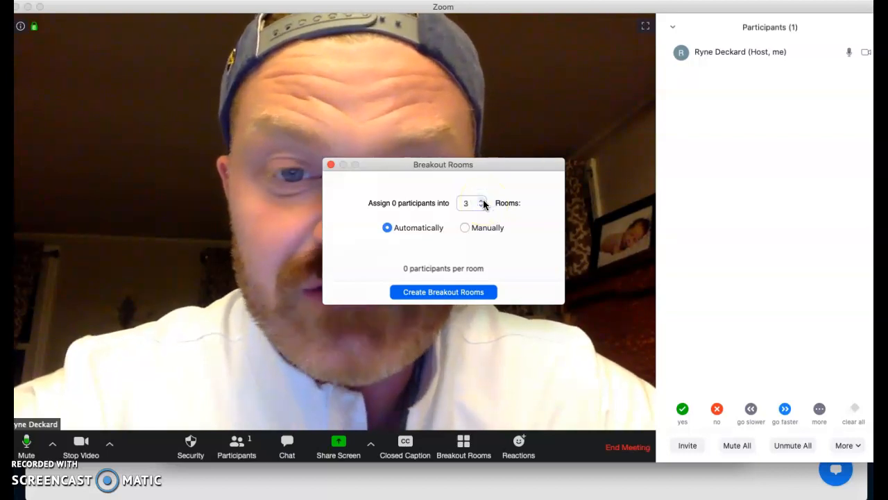
{"action": "left_click", "coordinate": [475, 203]}
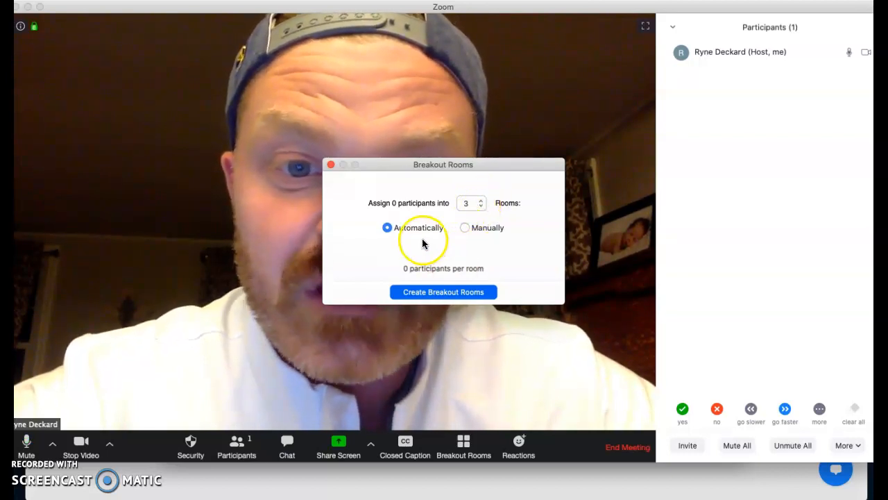
{"action": "left_click", "coordinate": [432, 292]}
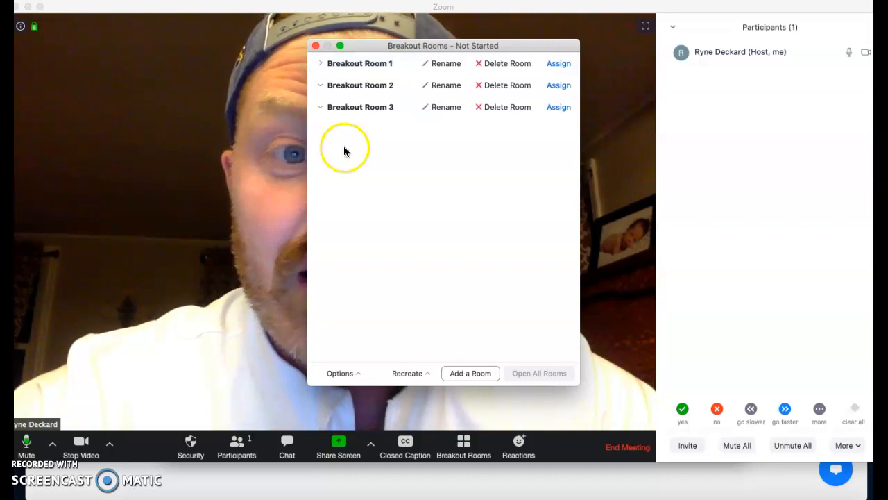
Set the breakout rooms to close automatically after 5 minutes.
{"action": "left_click", "coordinate": [357, 375]}
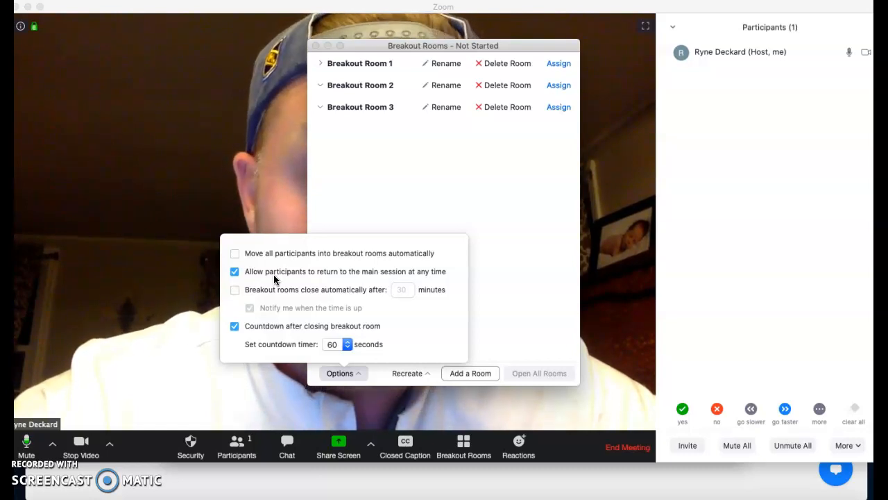
{"action": "left_click", "coordinate": [235, 291]}
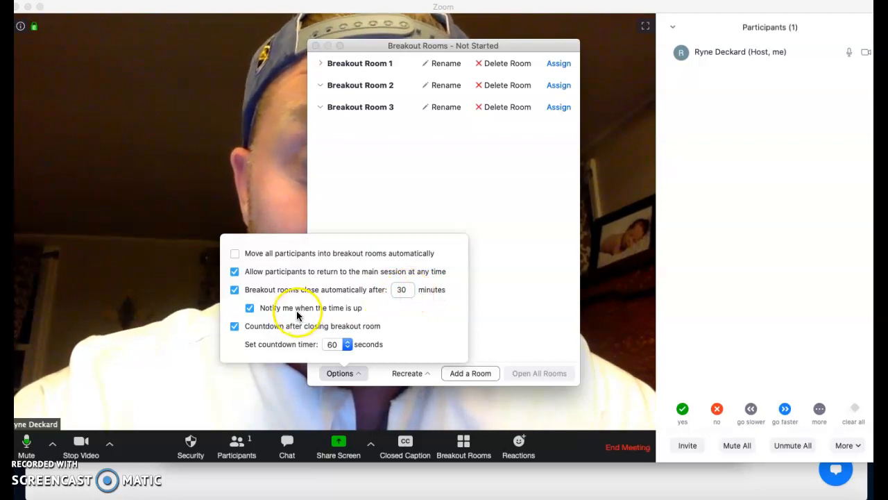
{"action": "double_click", "coordinate": [409, 291]}
{"action": "type", "text": "5"}
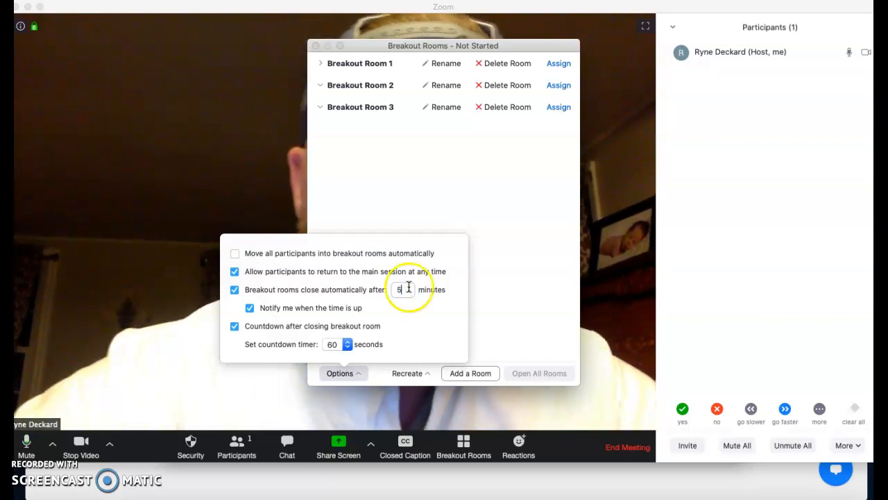
{"action": "left_click", "coordinate": [474, 212]}
Review the breakout room countdown timer options and close the Breakout Rooms window.
{"action": "left_click", "coordinate": [339, 372]}
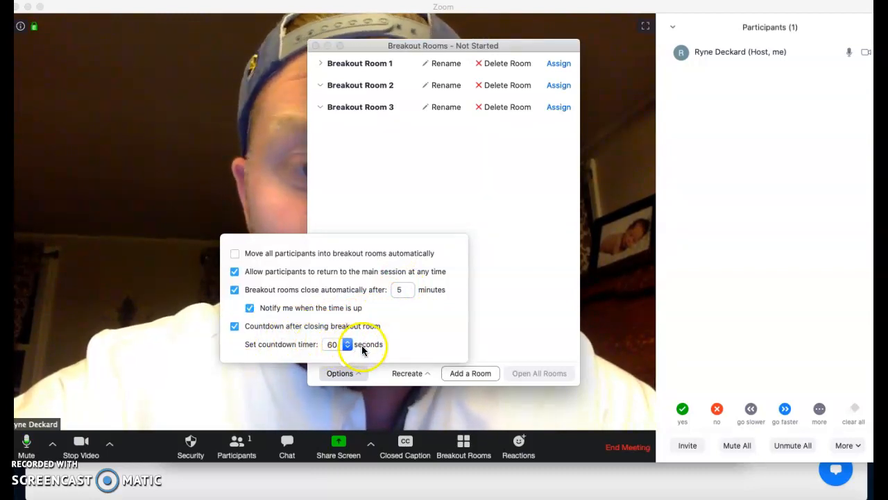
{"action": "left_click", "coordinate": [503, 252]}
{"action": "left_click", "coordinate": [432, 317]}
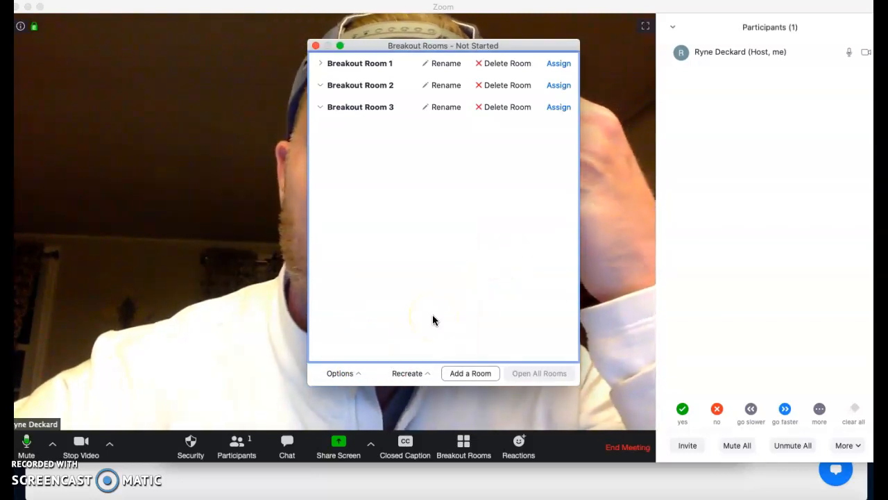
{"action": "left_click", "coordinate": [317, 46]}
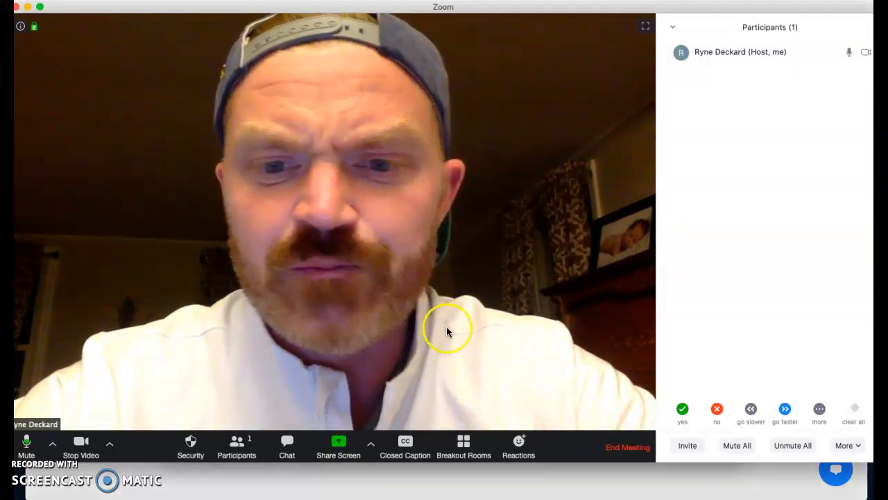
Check the clapping and thumbs-up reactions, and share Desktop 1 with the meeting.
{"action": "left_click", "coordinate": [520, 441]}
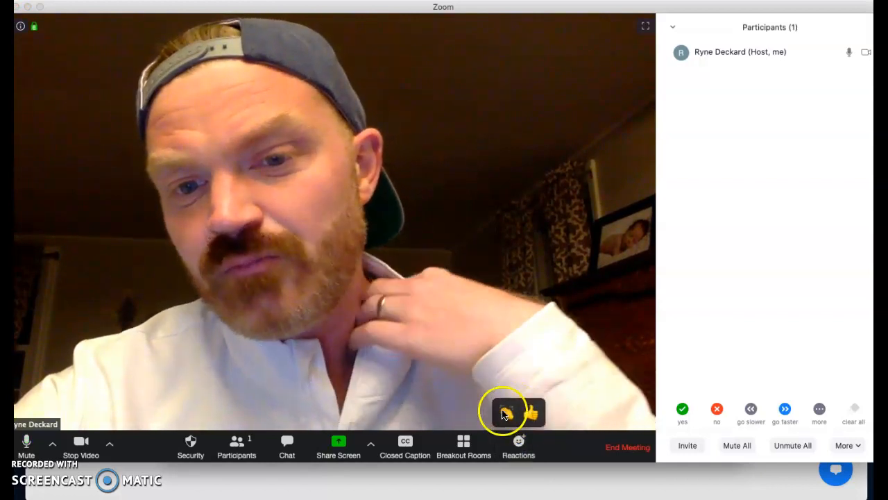
{"action": "left_click", "coordinate": [531, 412]}
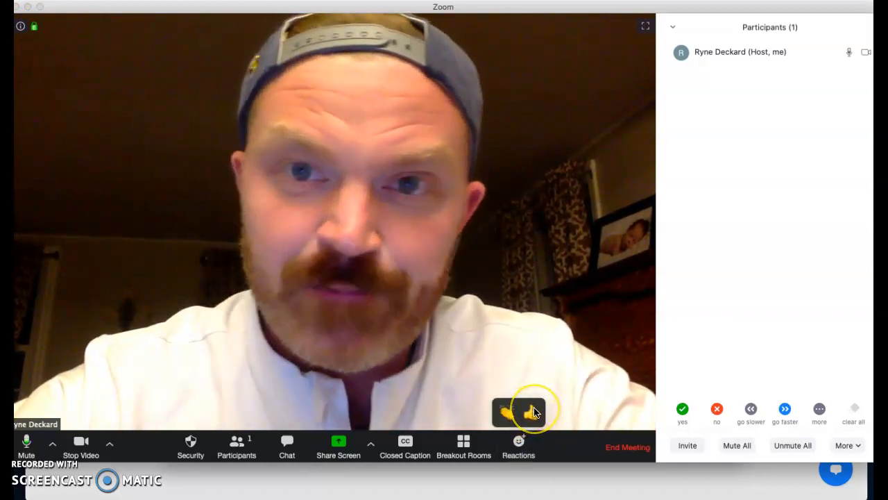
{"action": "left_click", "coordinate": [339, 443]}
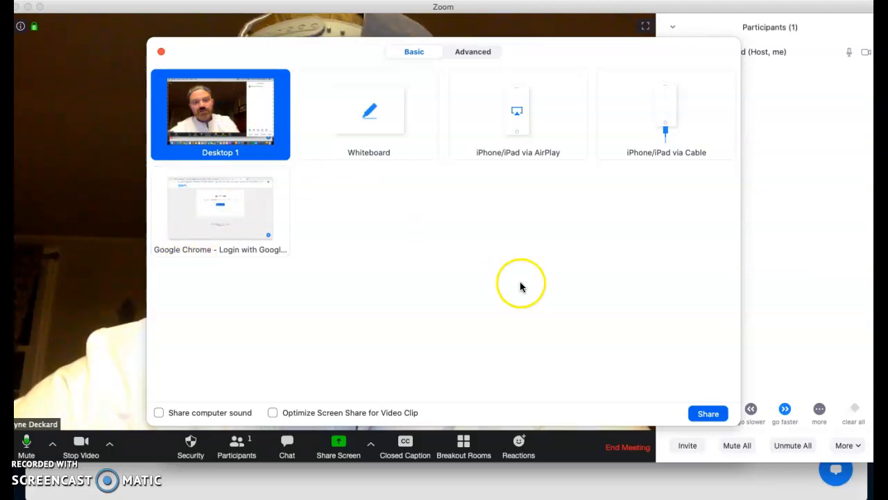
{"action": "left_click", "coordinate": [704, 413]}
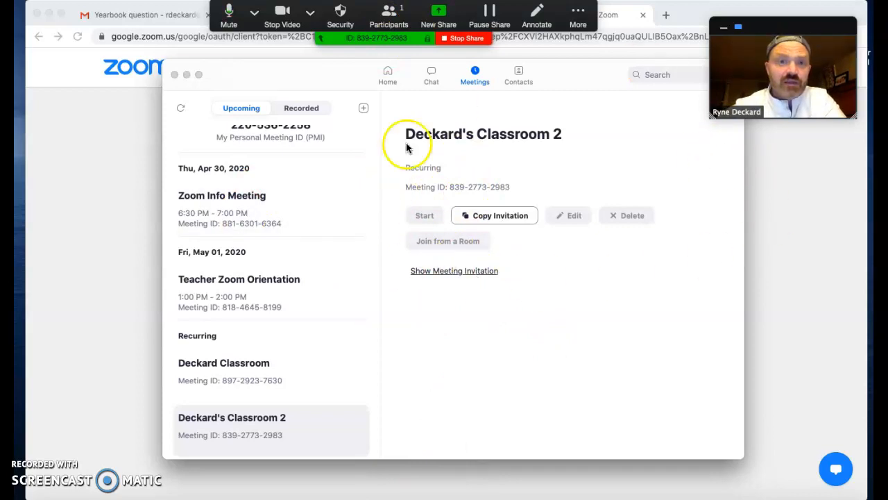
Review the microphone, speaker and camera options and the participants list available during the screen share, and close the list.
{"action": "left_click", "coordinate": [253, 15]}
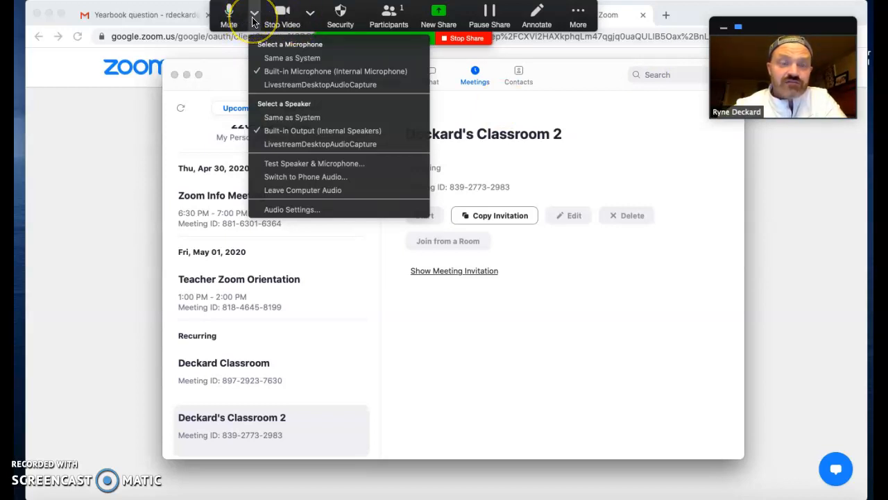
{"action": "left_click", "coordinate": [310, 12]}
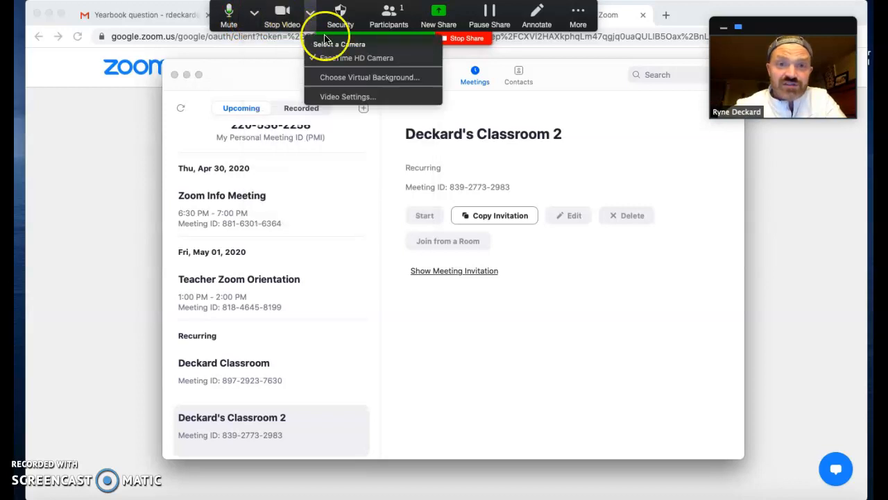
{"action": "left_click", "coordinate": [350, 25]}
{"action": "left_click", "coordinate": [389, 17]}
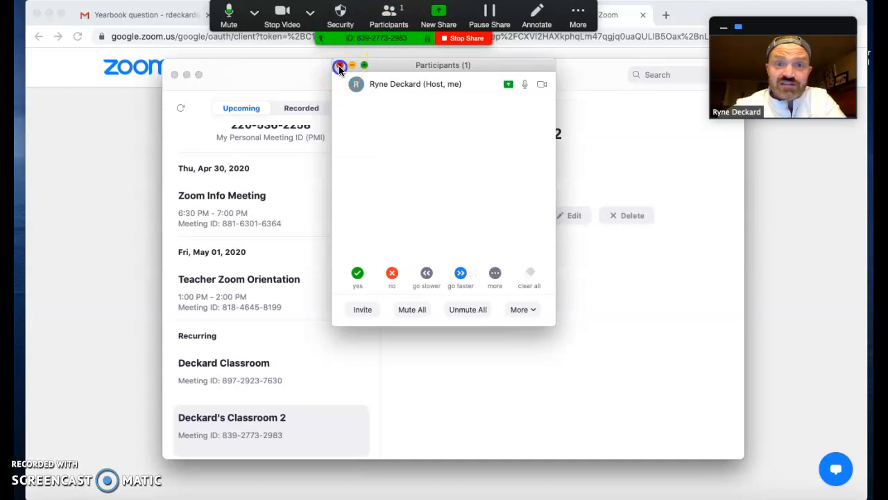
{"action": "left_click", "coordinate": [339, 65]}
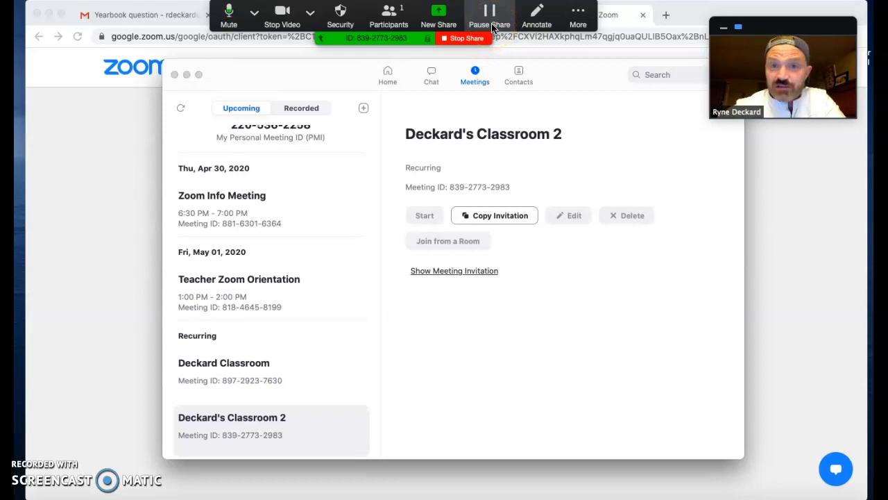
Show the annotation tools, and enable computer sound sharing and video clip optimization for the shared screen.
{"action": "left_click", "coordinate": [538, 19]}
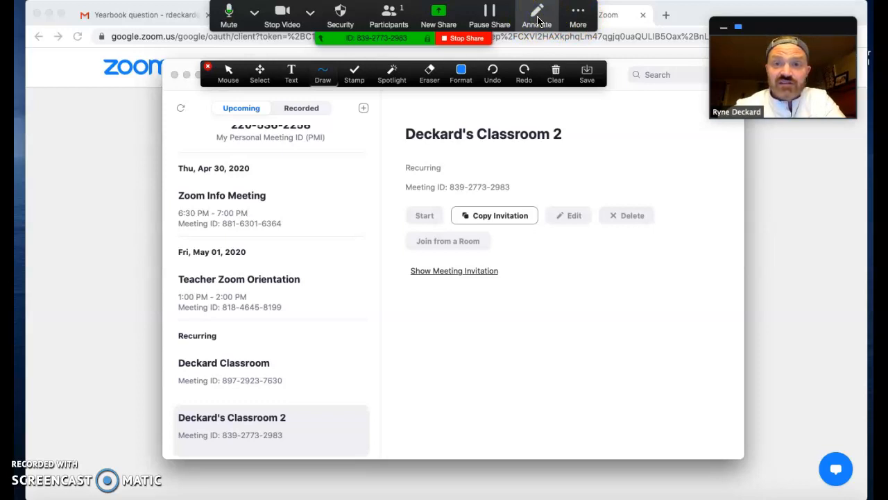
{"action": "left_click", "coordinate": [568, 20]}
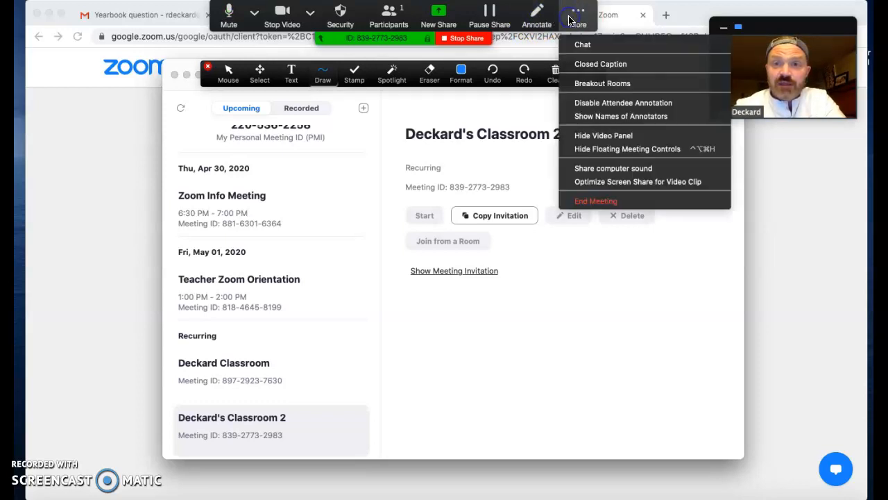
{"action": "left_click", "coordinate": [595, 168]}
{"action": "left_click", "coordinate": [577, 17]}
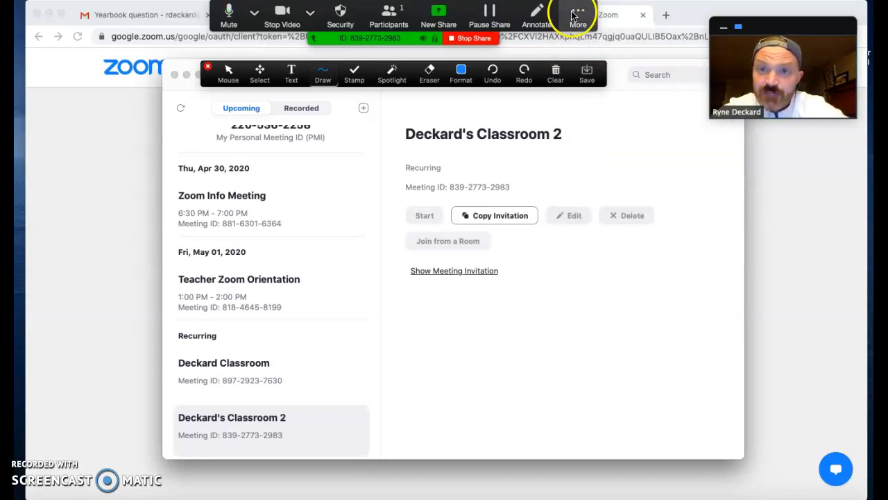
{"action": "left_click", "coordinate": [603, 186]}
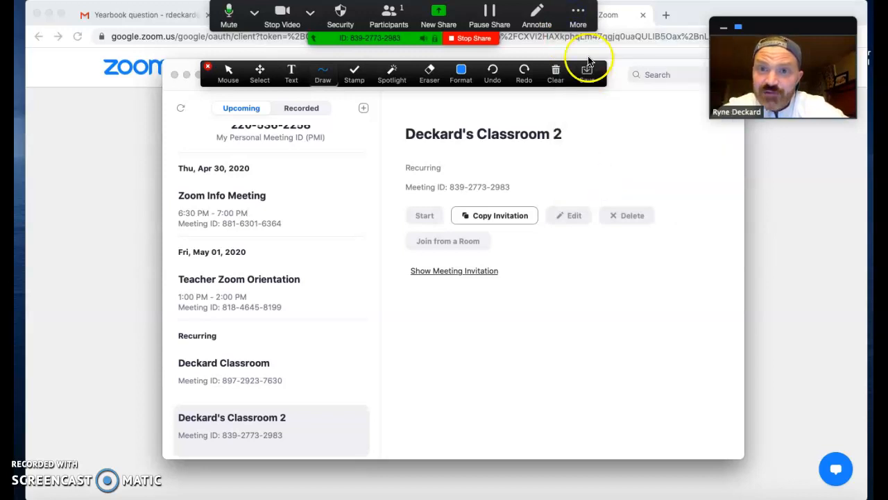
{"action": "left_click", "coordinate": [580, 22]}
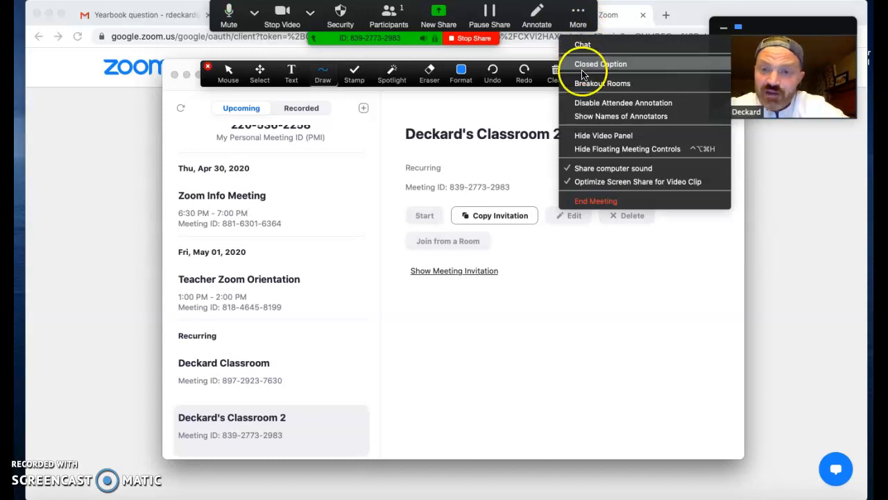
{"action": "left_click", "coordinate": [555, 258]}
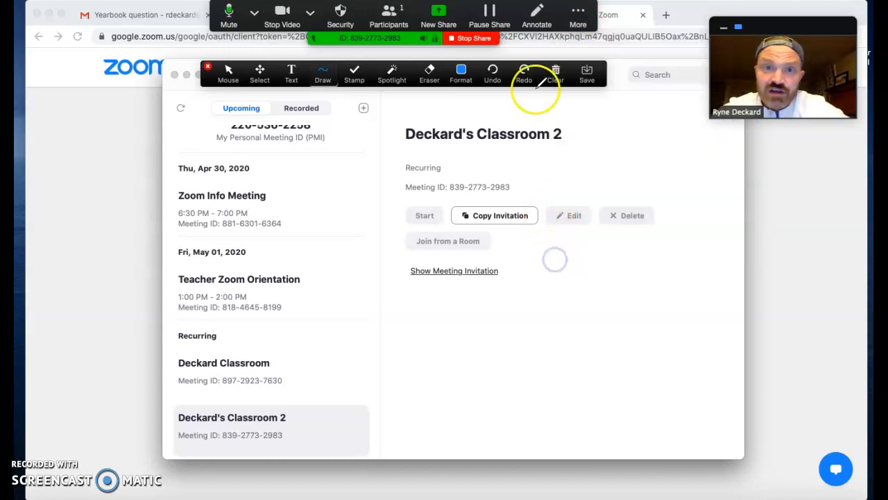
Stop sharing the screen and end the meeting for all participants.
{"action": "left_click", "coordinate": [468, 40]}
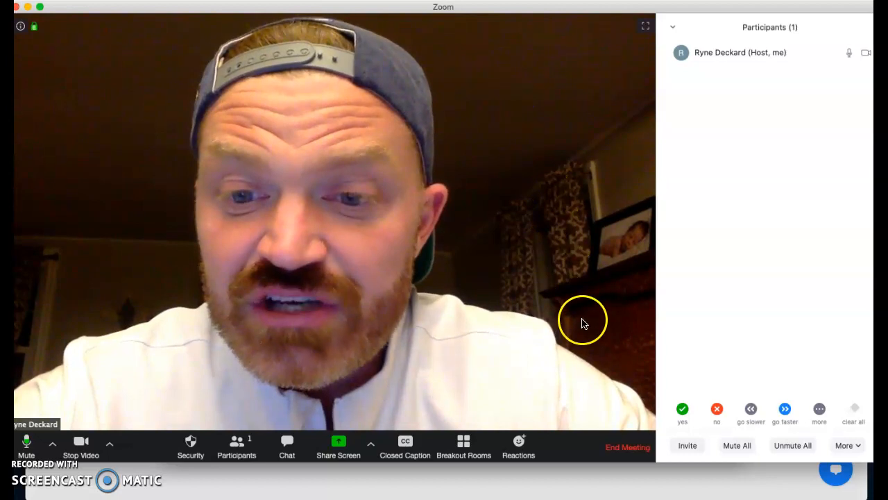
{"action": "left_click", "coordinate": [626, 448]}
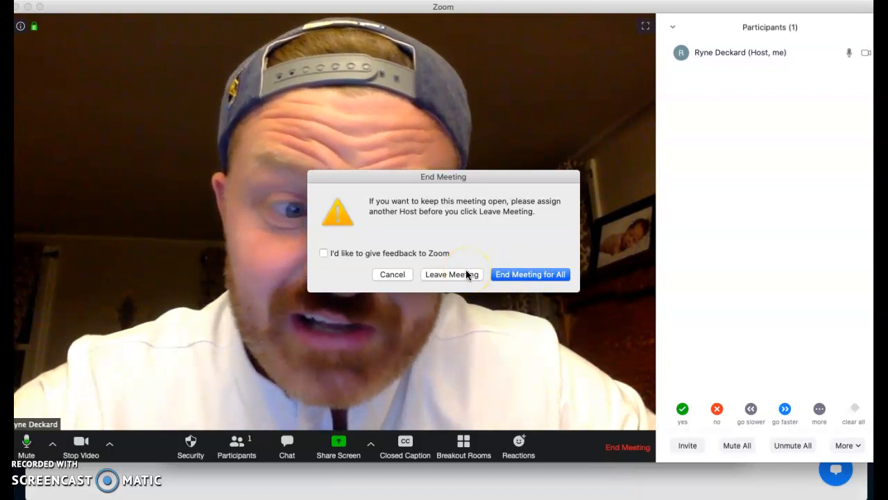
{"action": "left_click", "coordinate": [508, 274]}
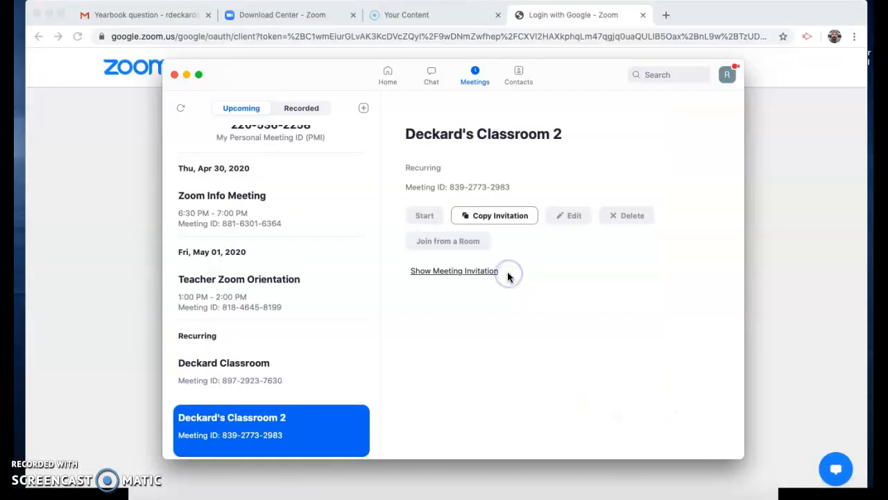